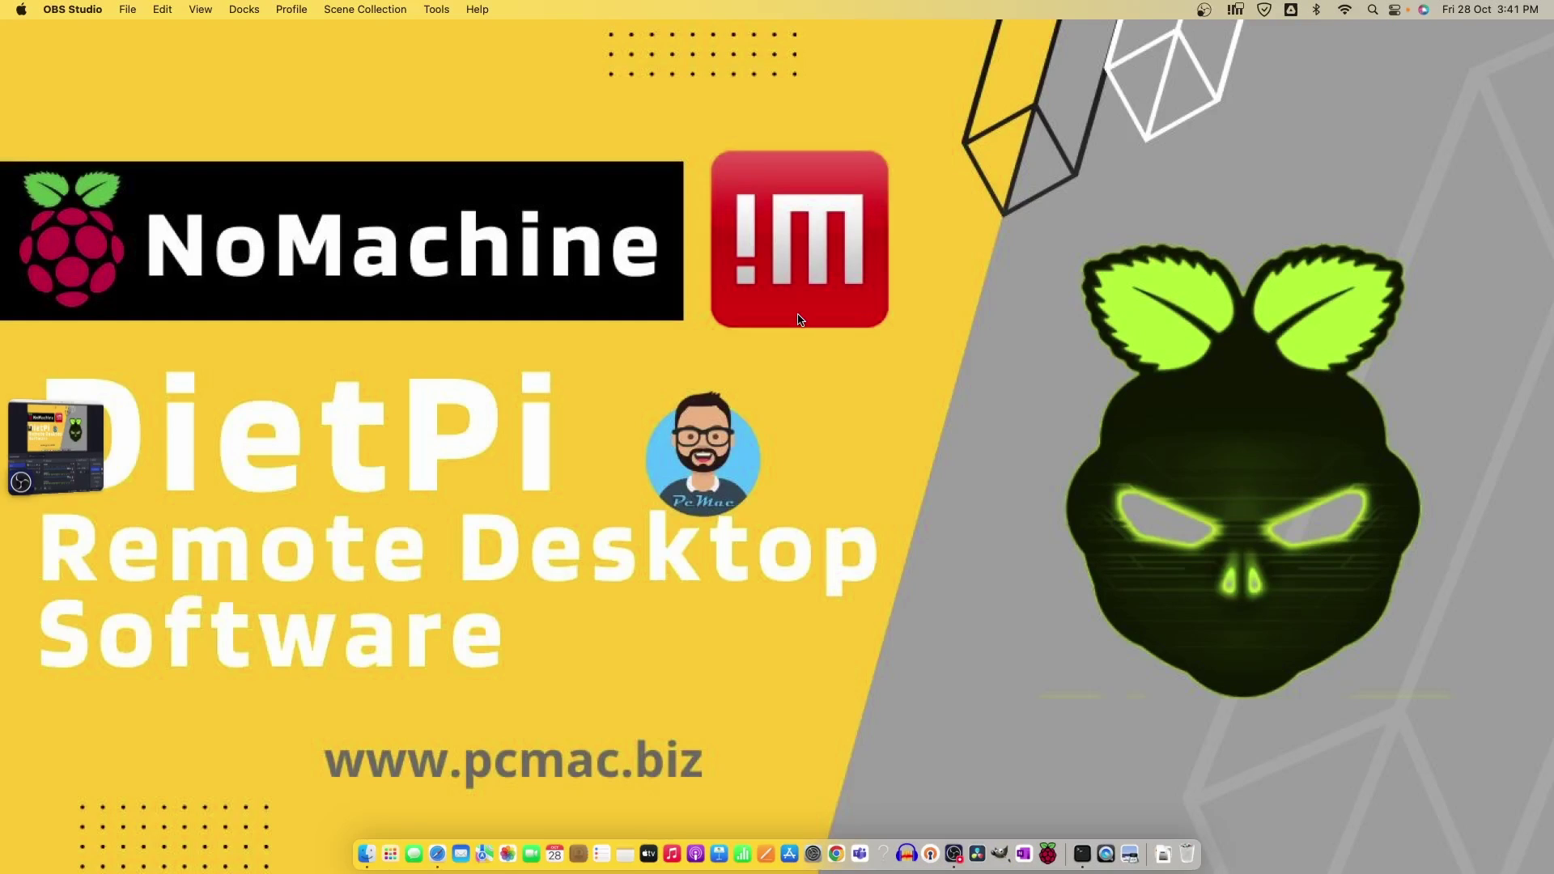
click(1082, 854)
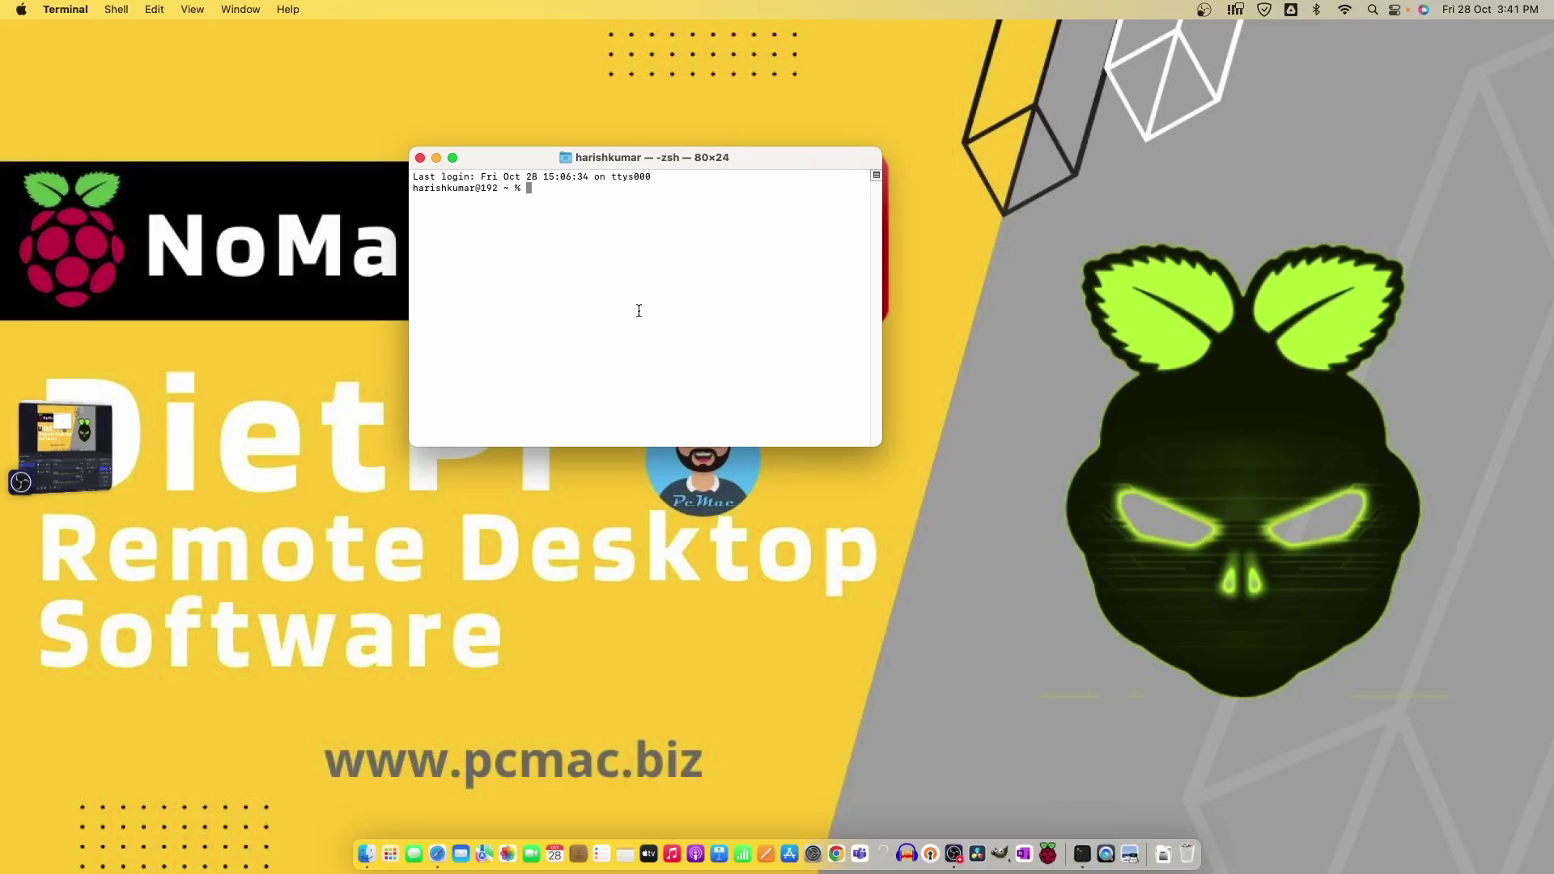
text(ssh root@192.168.1.2)
key(Return)
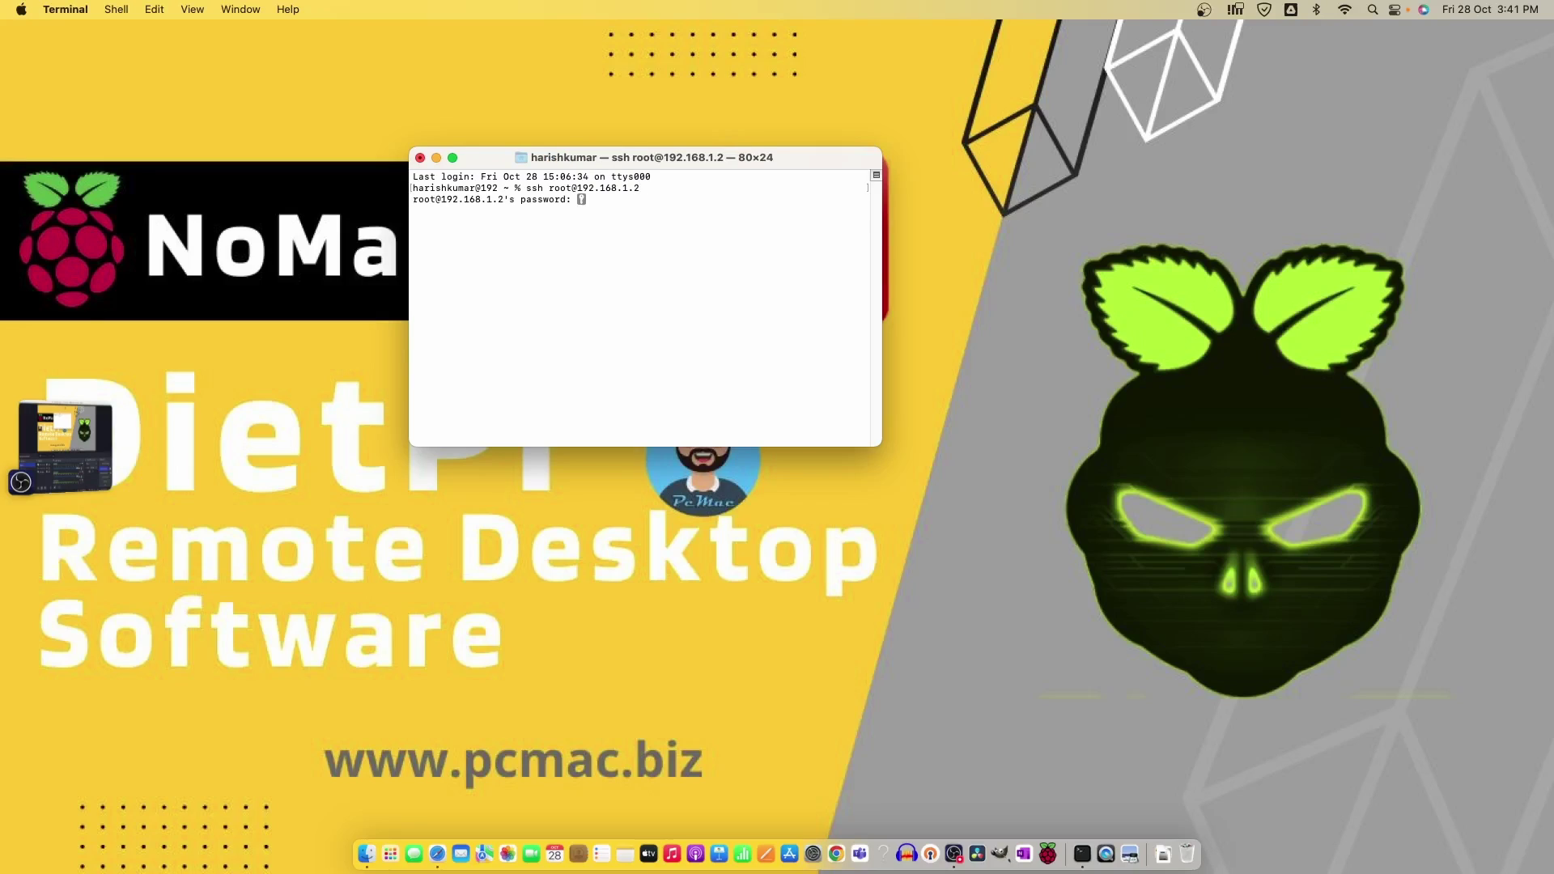
key(Return)
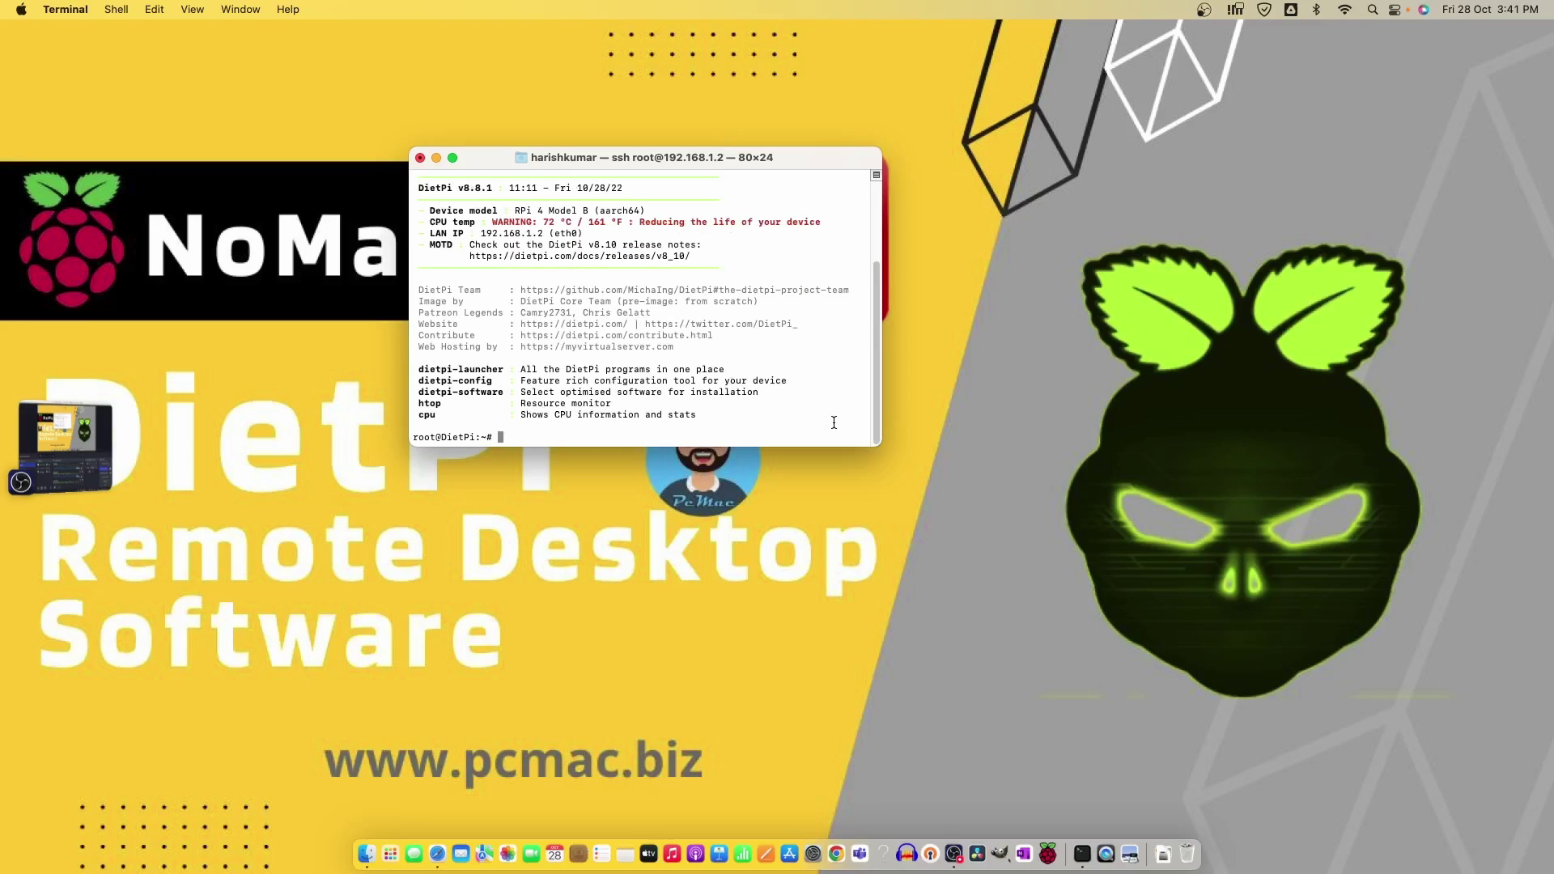
drag(880, 445, 1094, 625)
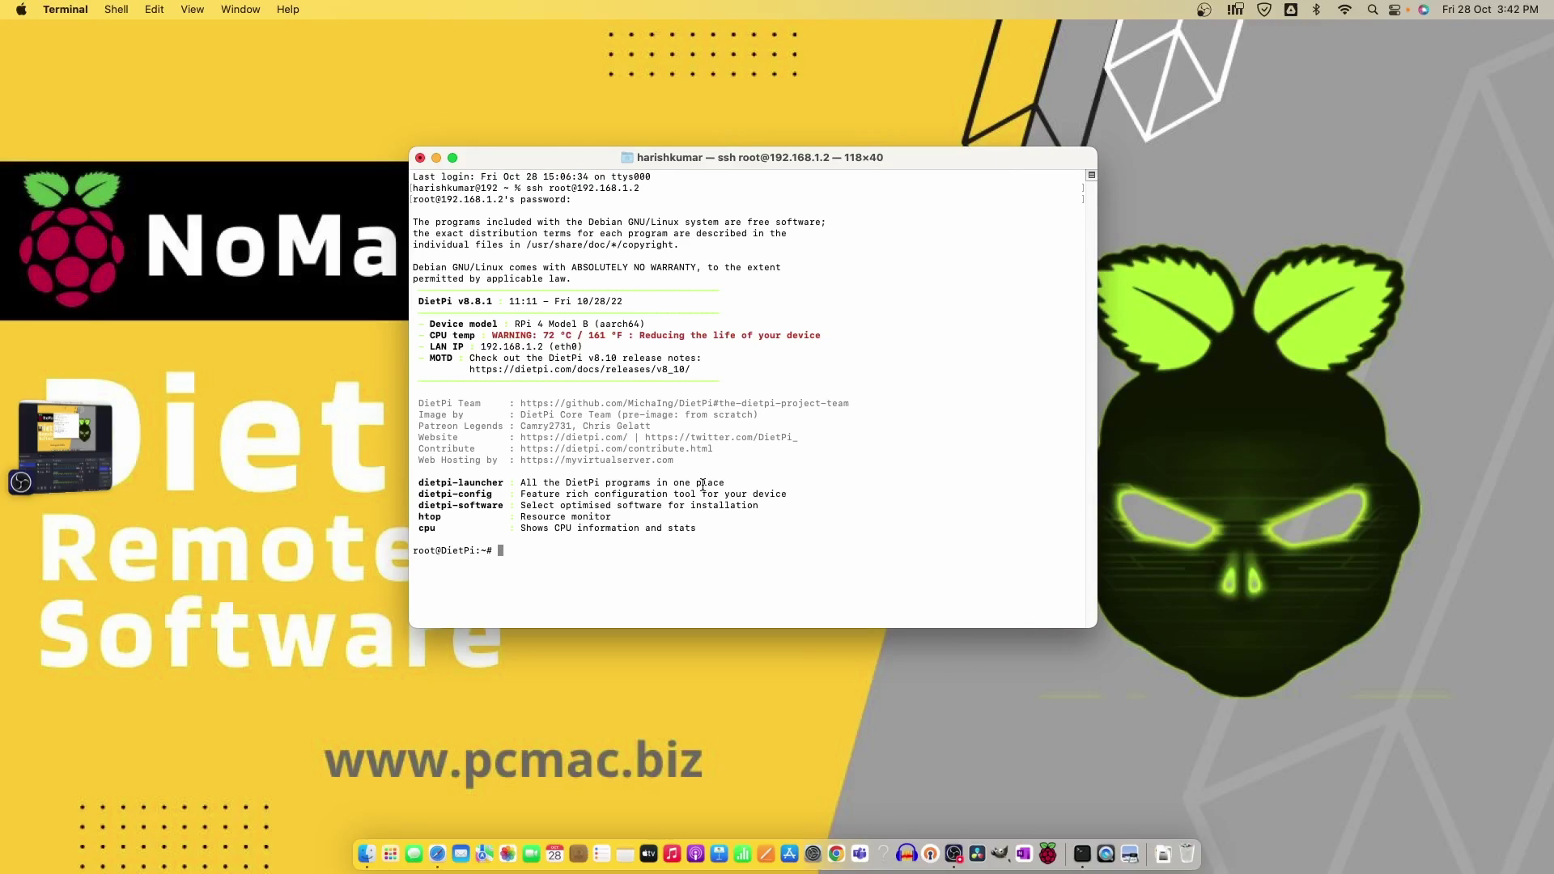
Step: Run dietpi-software and tick NoMachine (30) in the Browse Software list
text(dietpi-software)
key(Return)
key(Down)
key(Down)
key(Down)
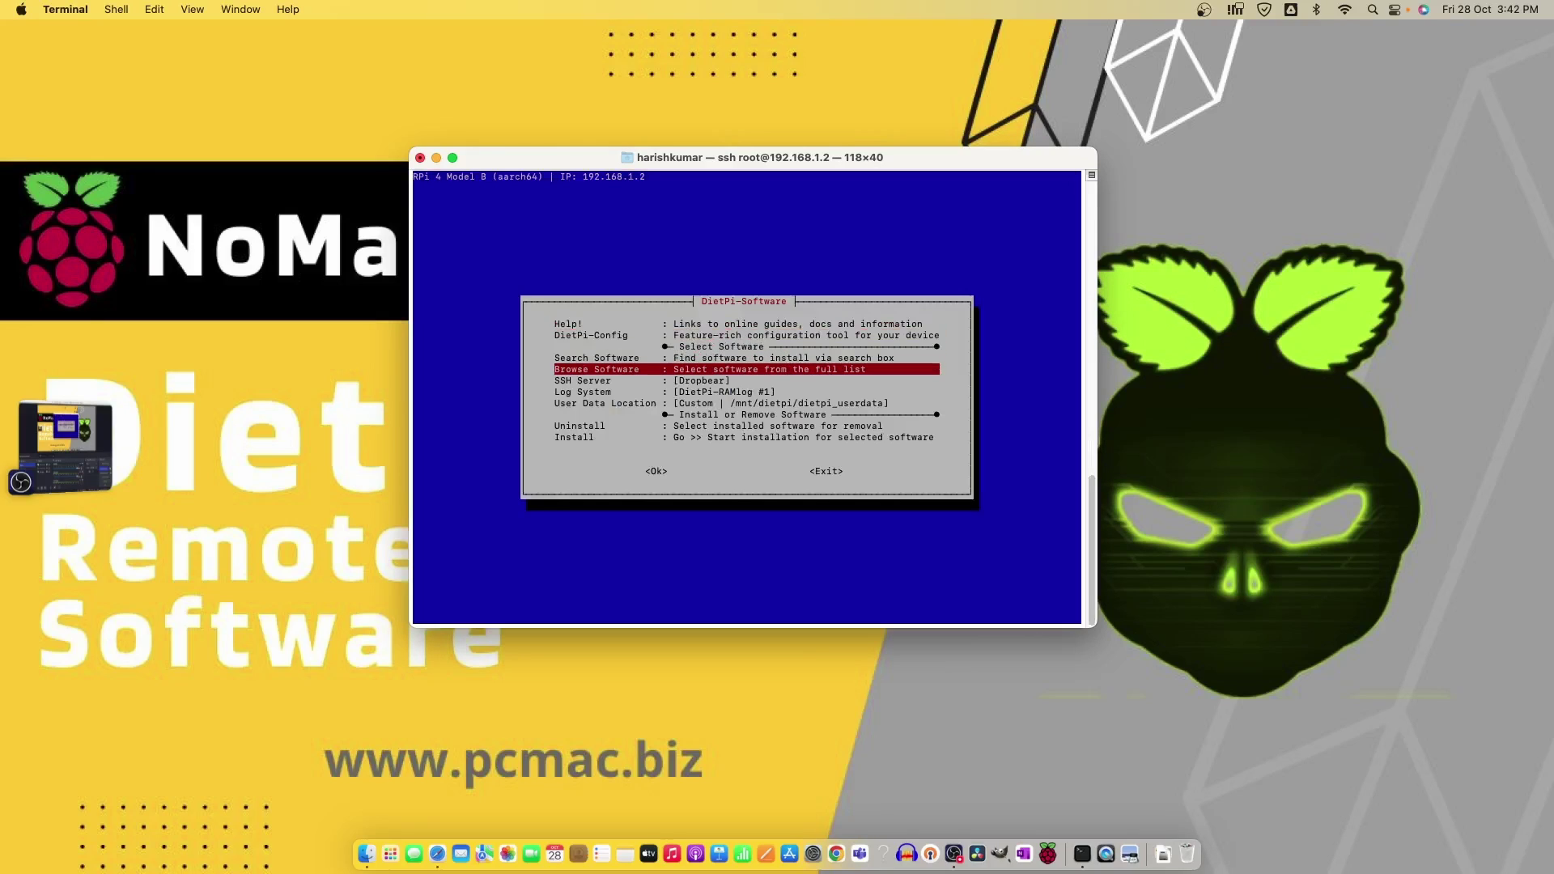
key(Return)
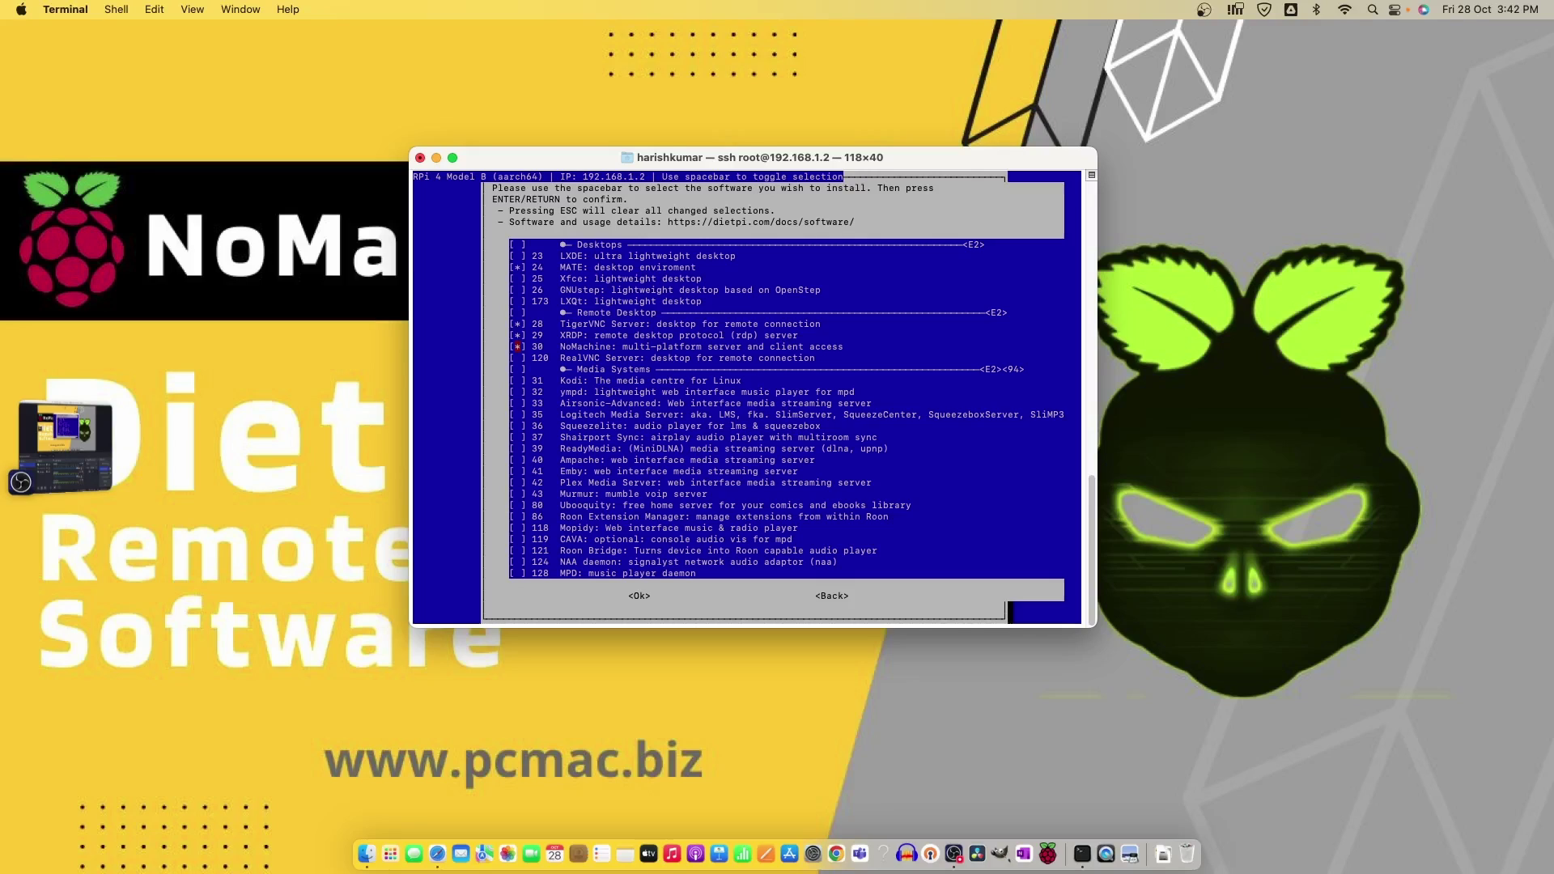
key(Tab)
key(Return)
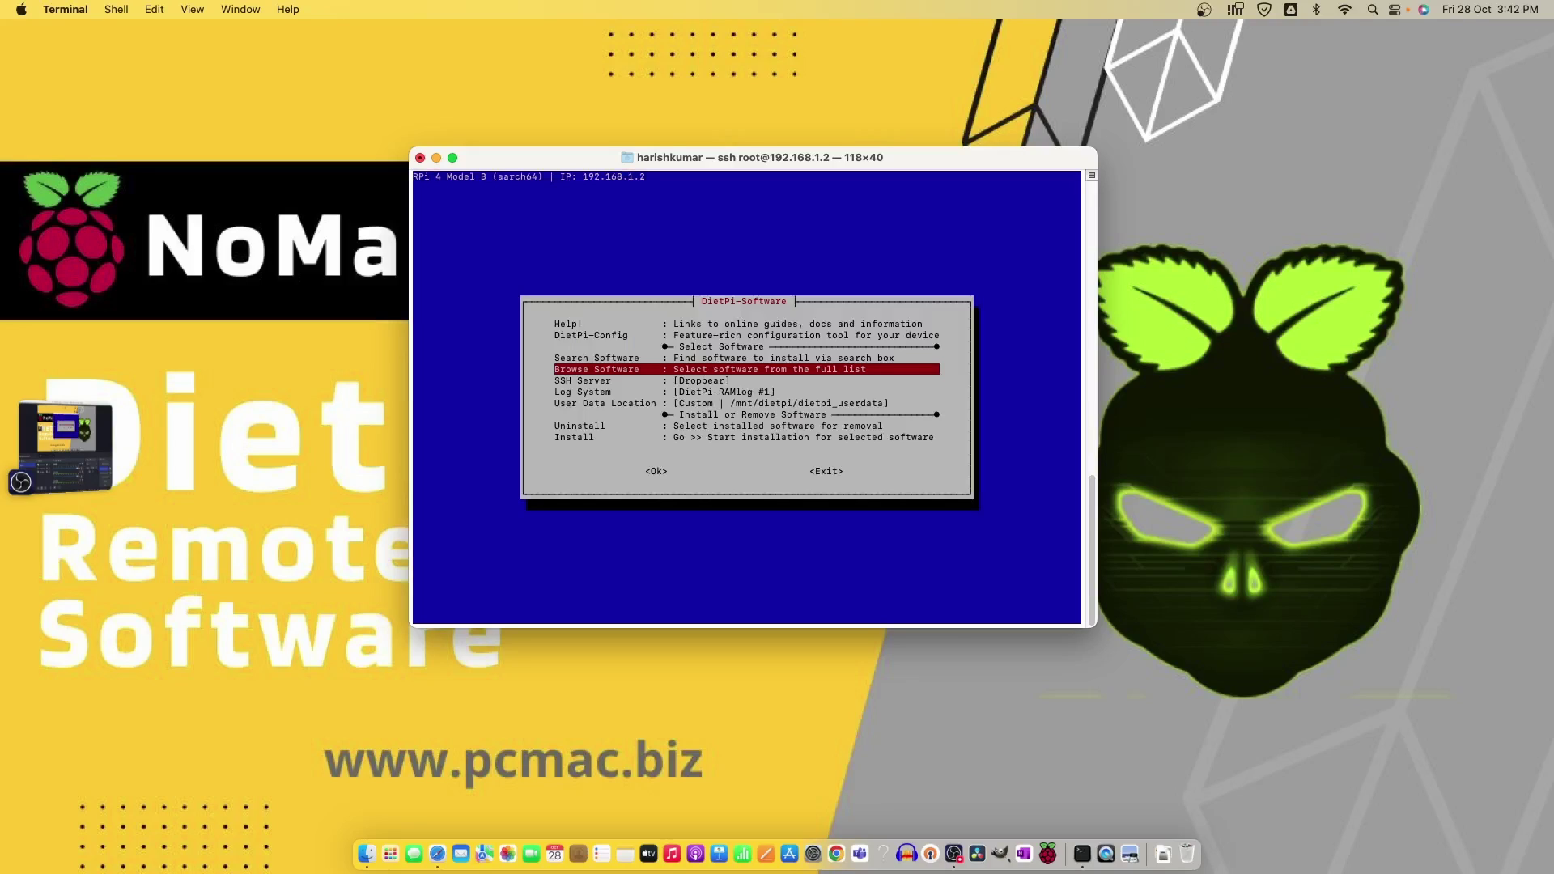
Step: Choose Install and confirm to start installing NoMachine
key(Down)
key(Down)
key(Down)
key(Down)
key(Down)
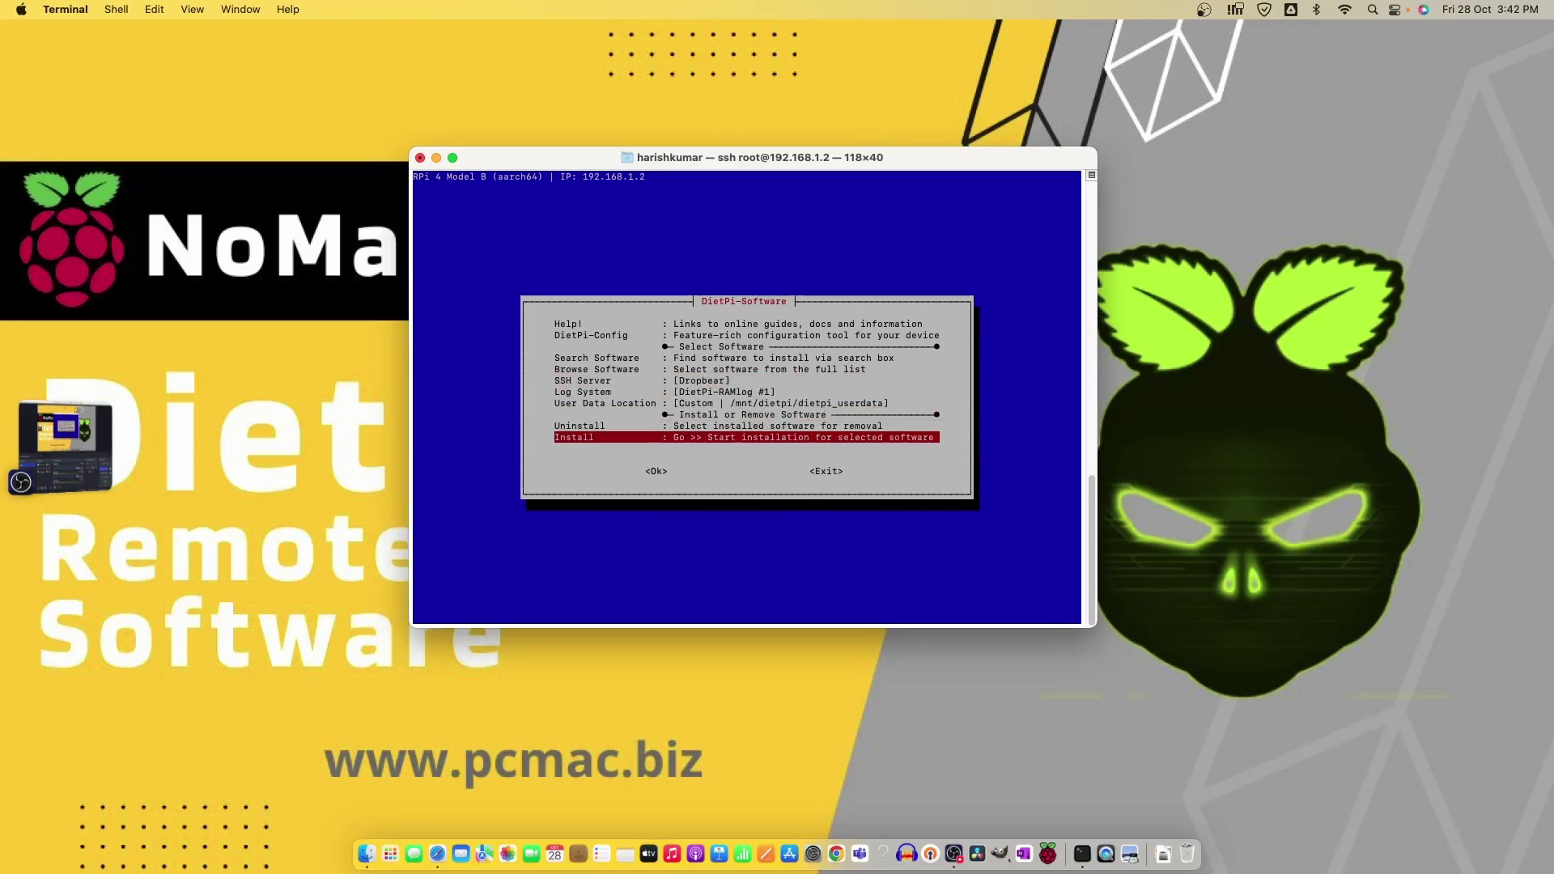
key(Return)
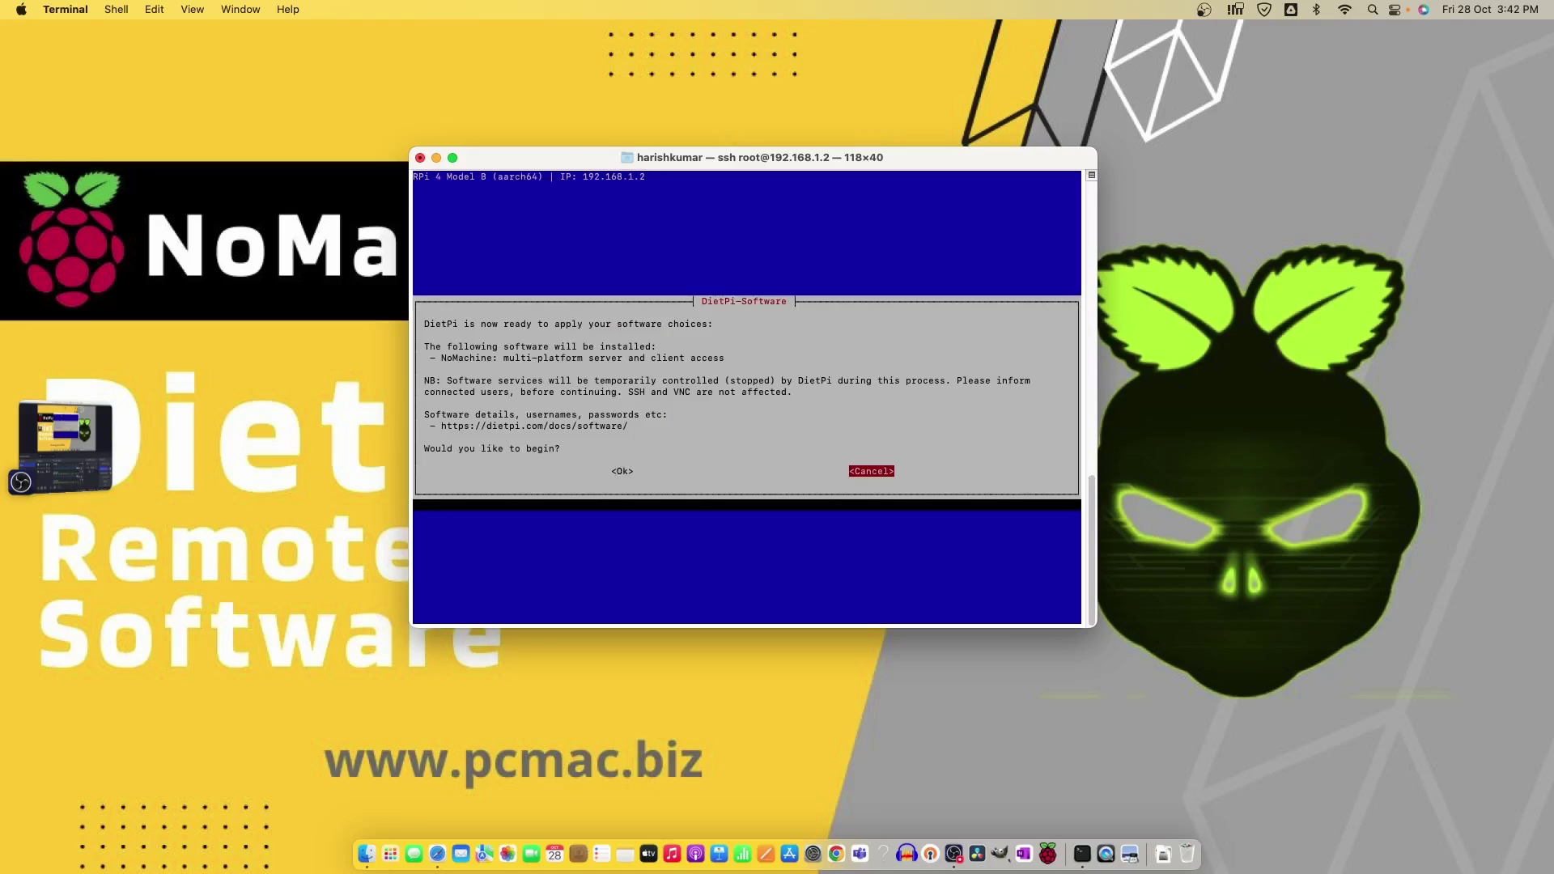
key(Left)
key(Return)
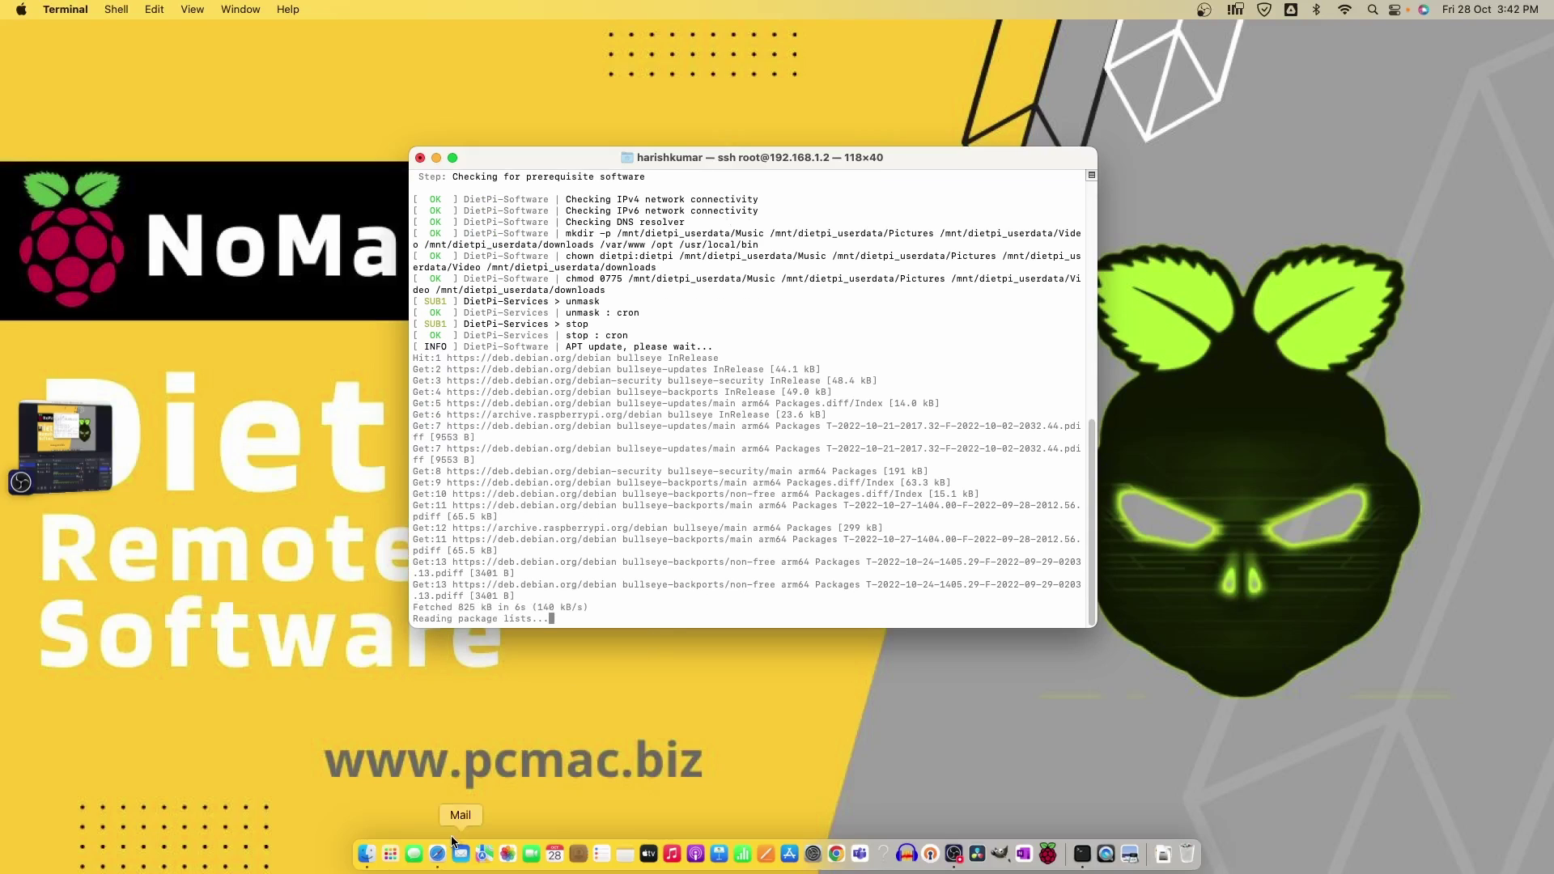
Step: Search 'nomachine' in Safari and load the NoMachine website
click(438, 853)
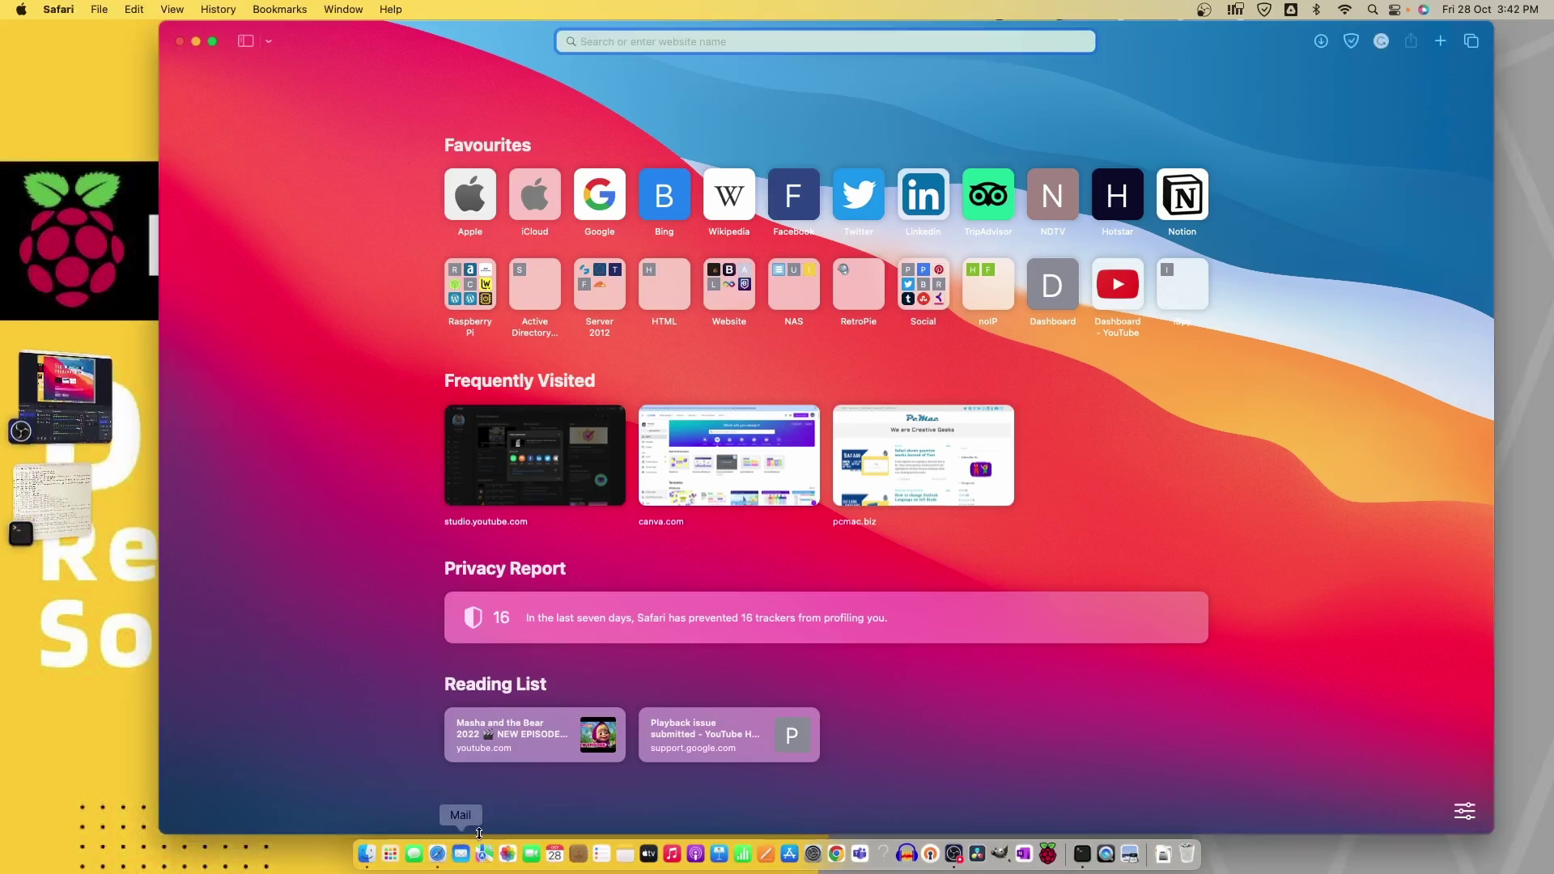
text(nomachie)
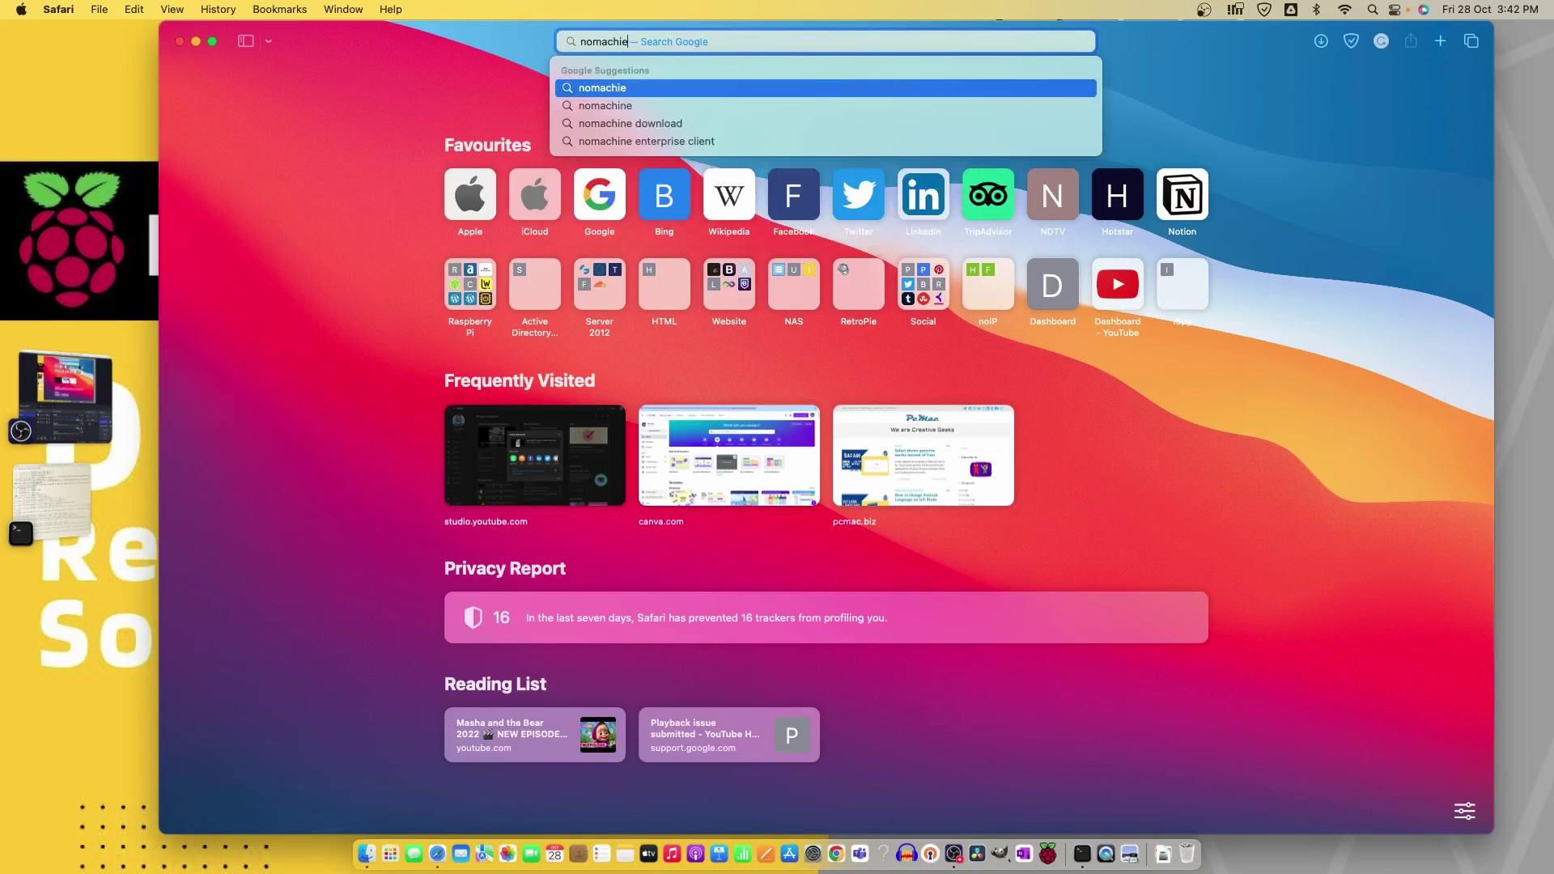
key(BackSpace)
text(ne.com)
key(Return)
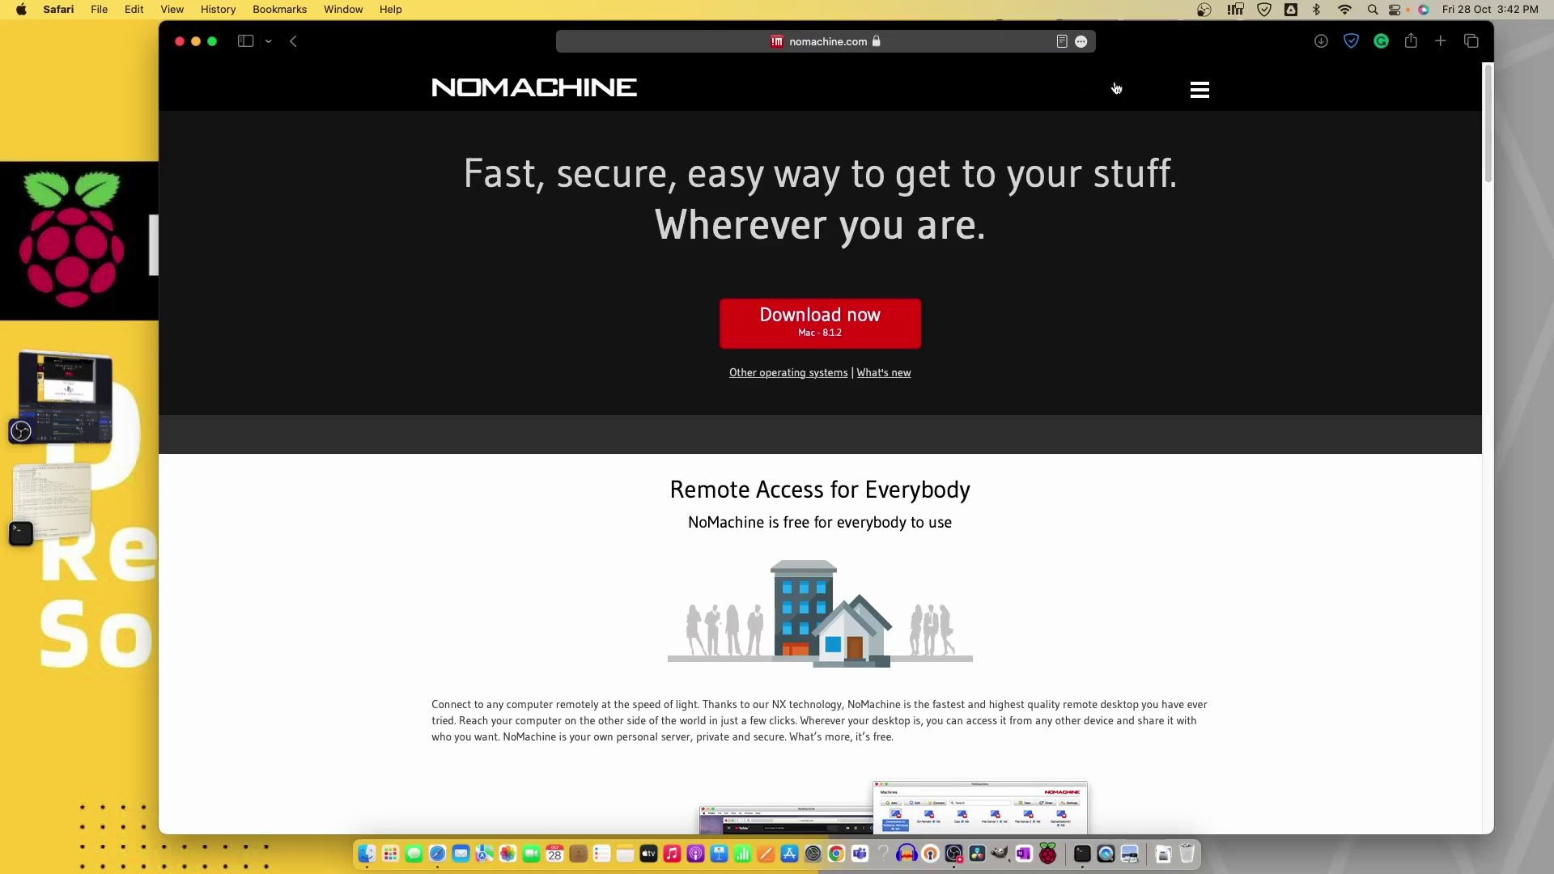
Step: Expand the Download section in the site menu, then close the Safari window
click(1200, 91)
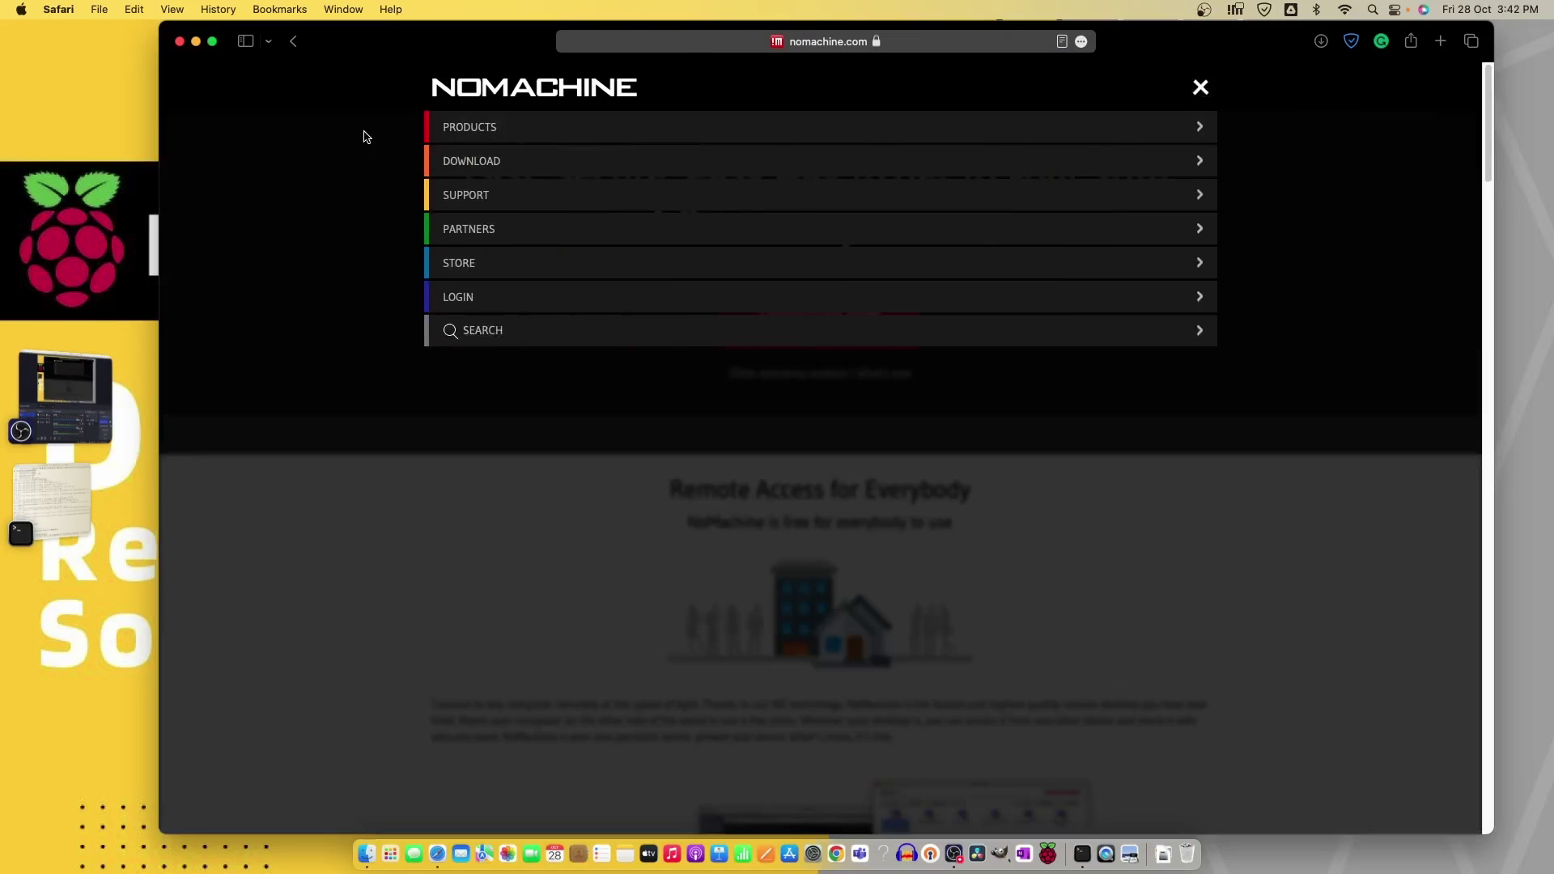
click(523, 162)
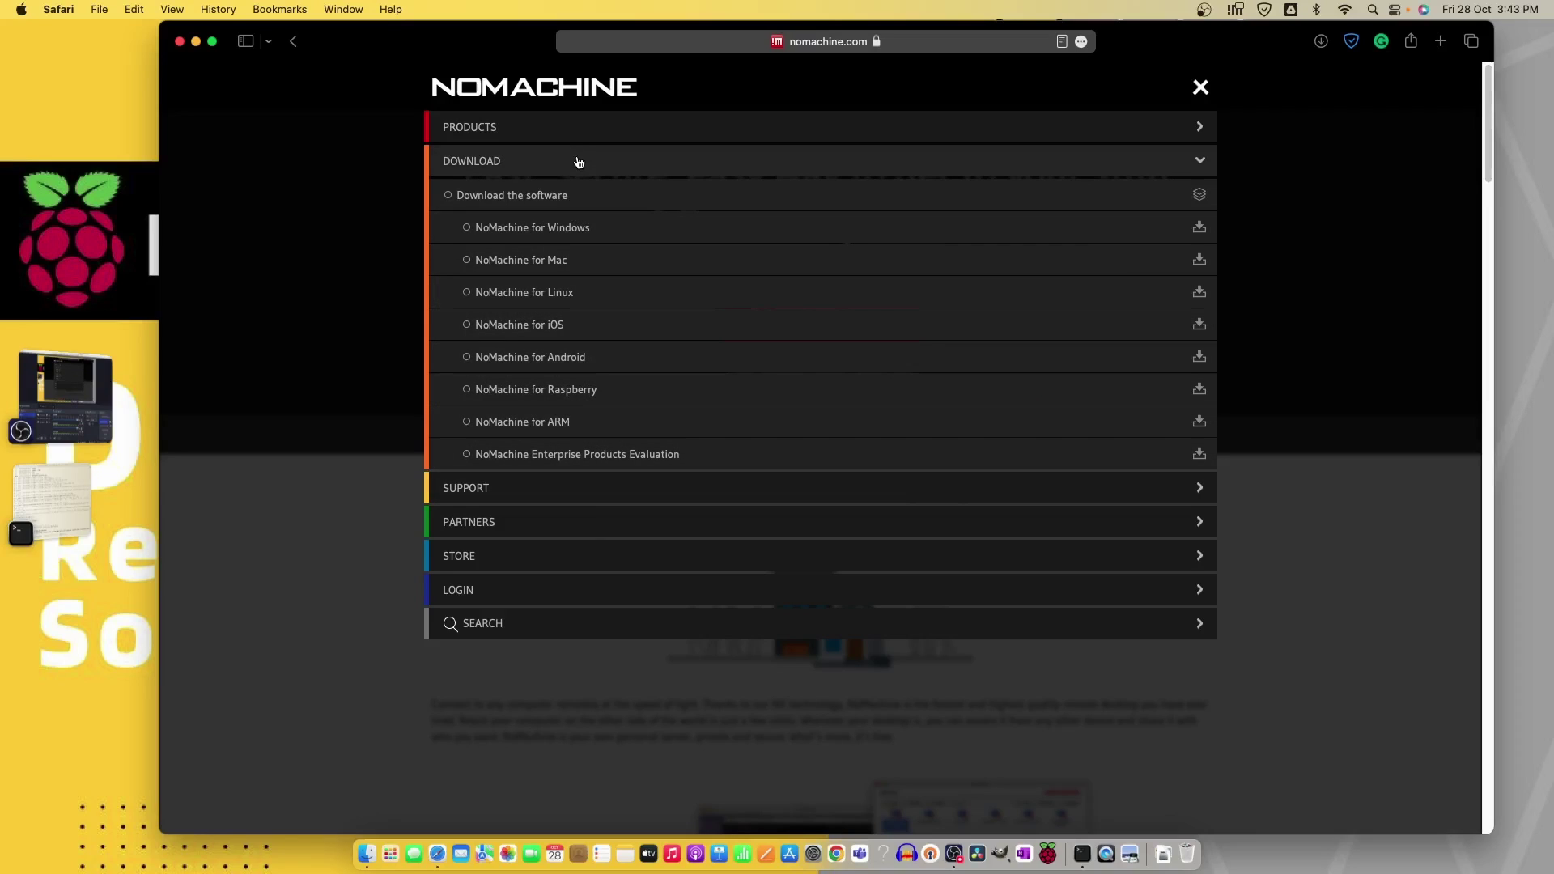
click(390, 154)
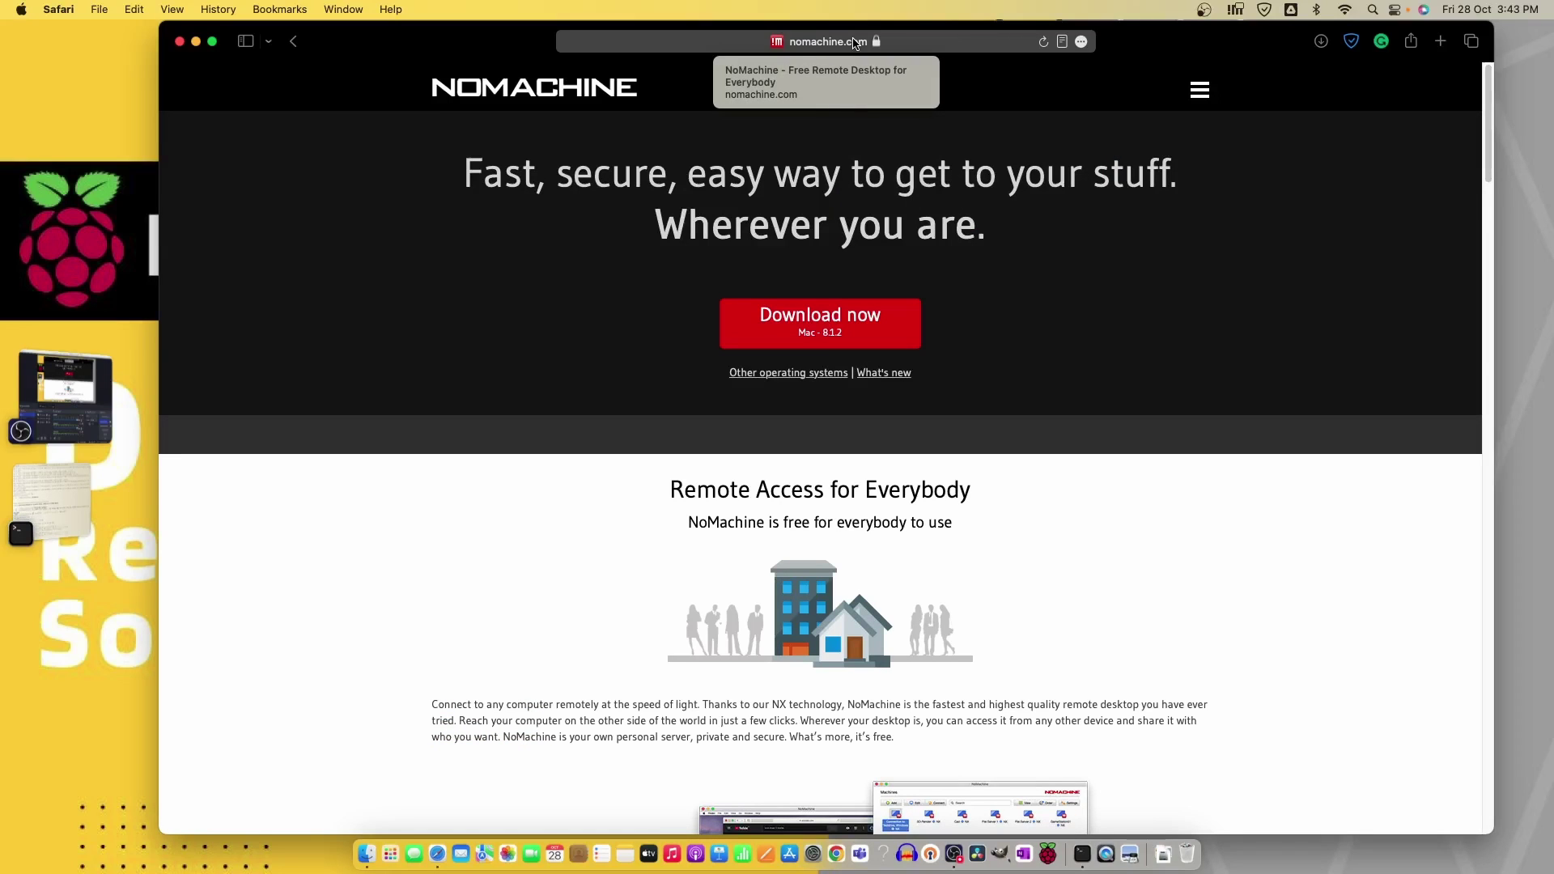
click(179, 41)
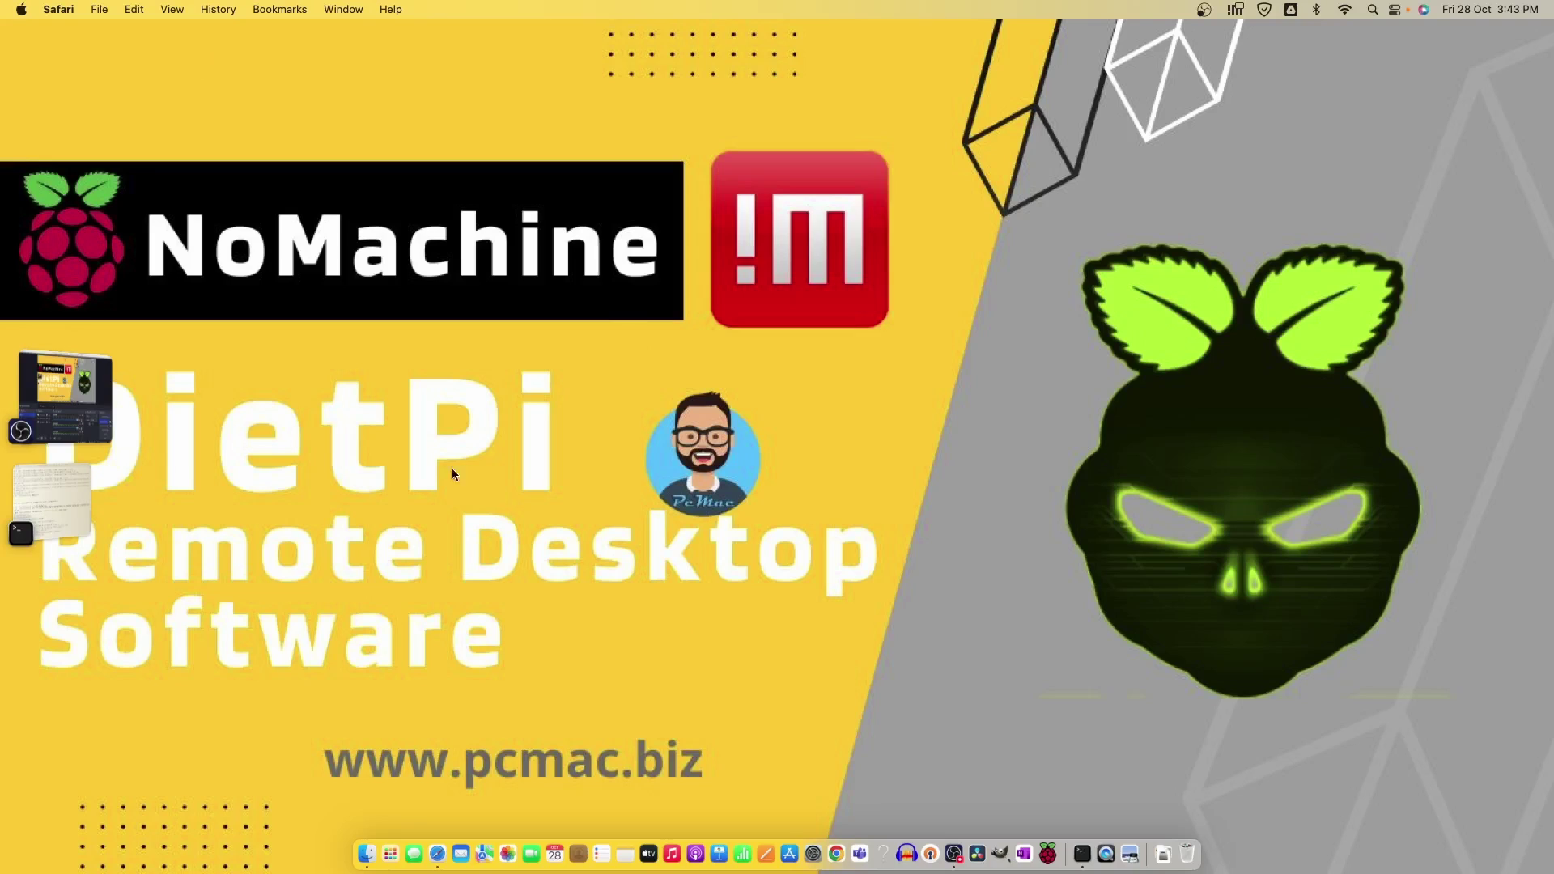
Step: Launch NoMachine from the second page of Launchpad apps
click(391, 855)
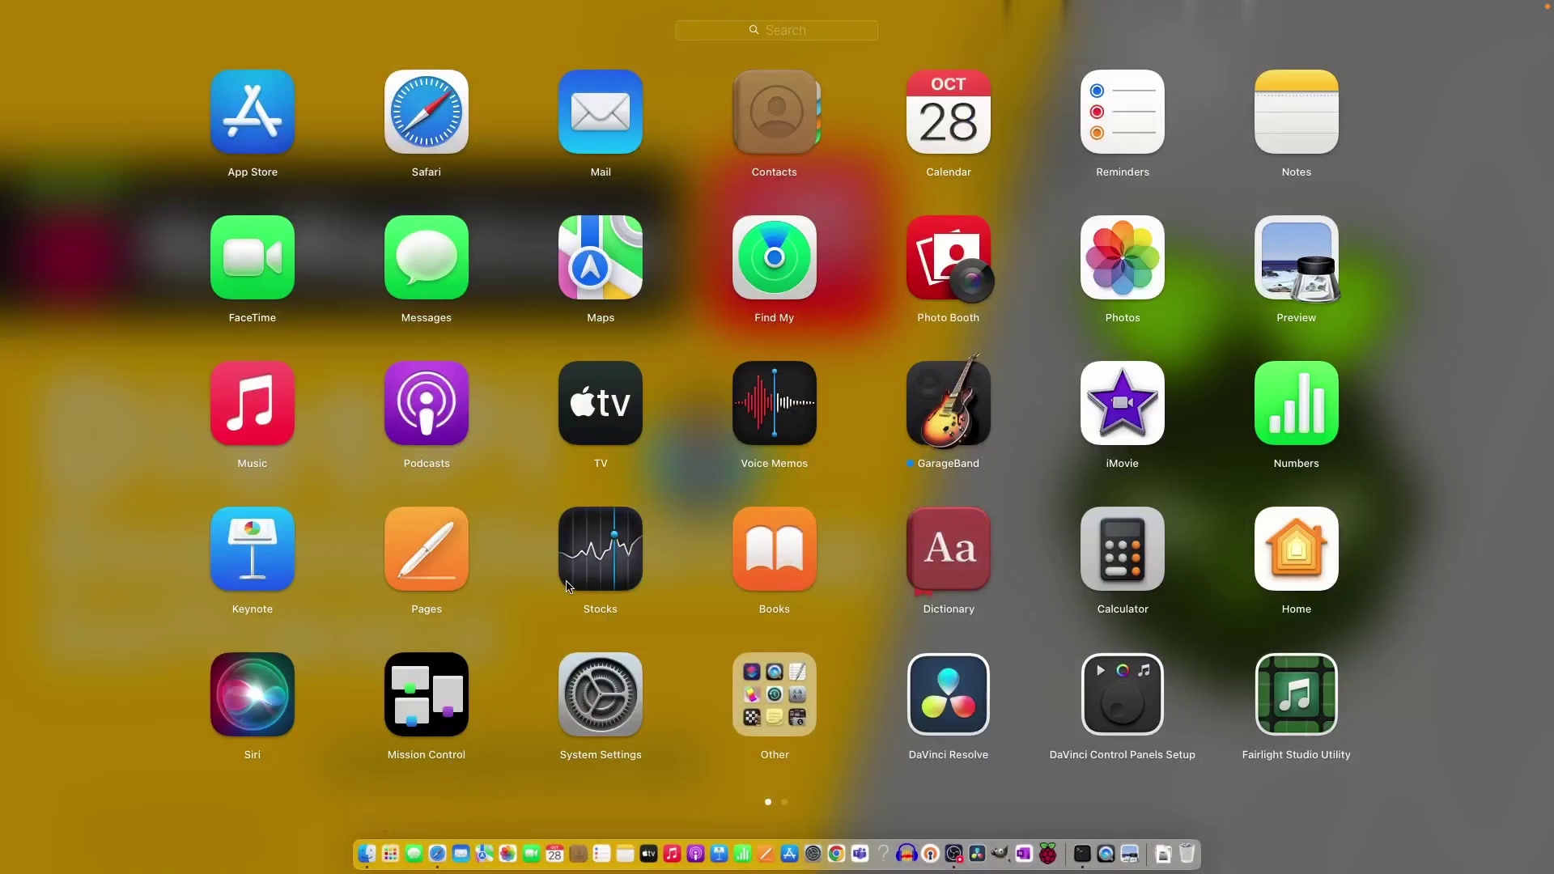
click(784, 802)
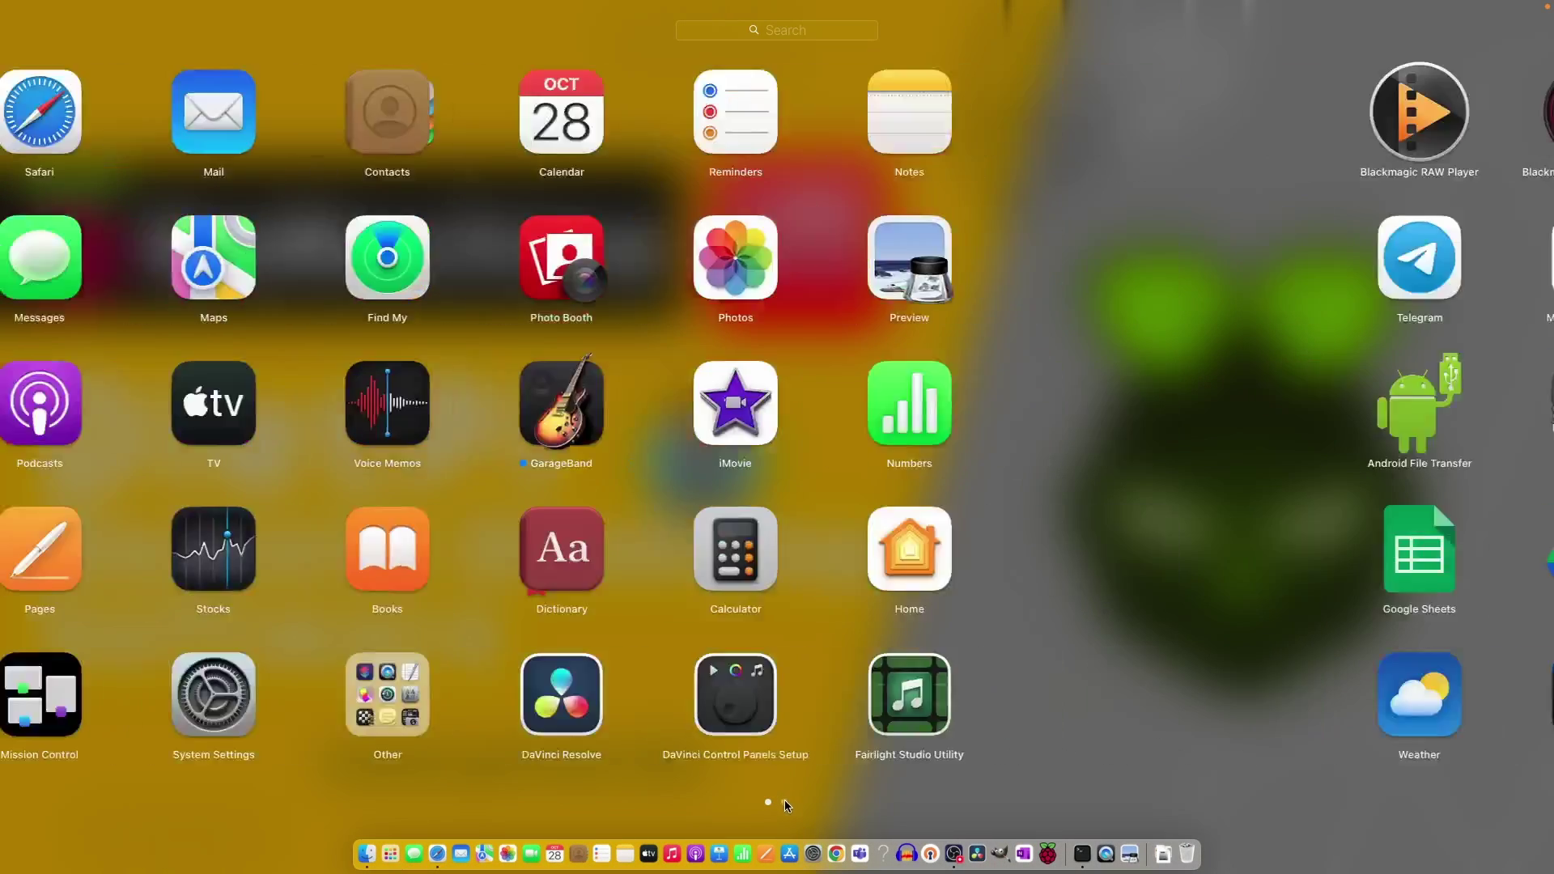
click(614, 743)
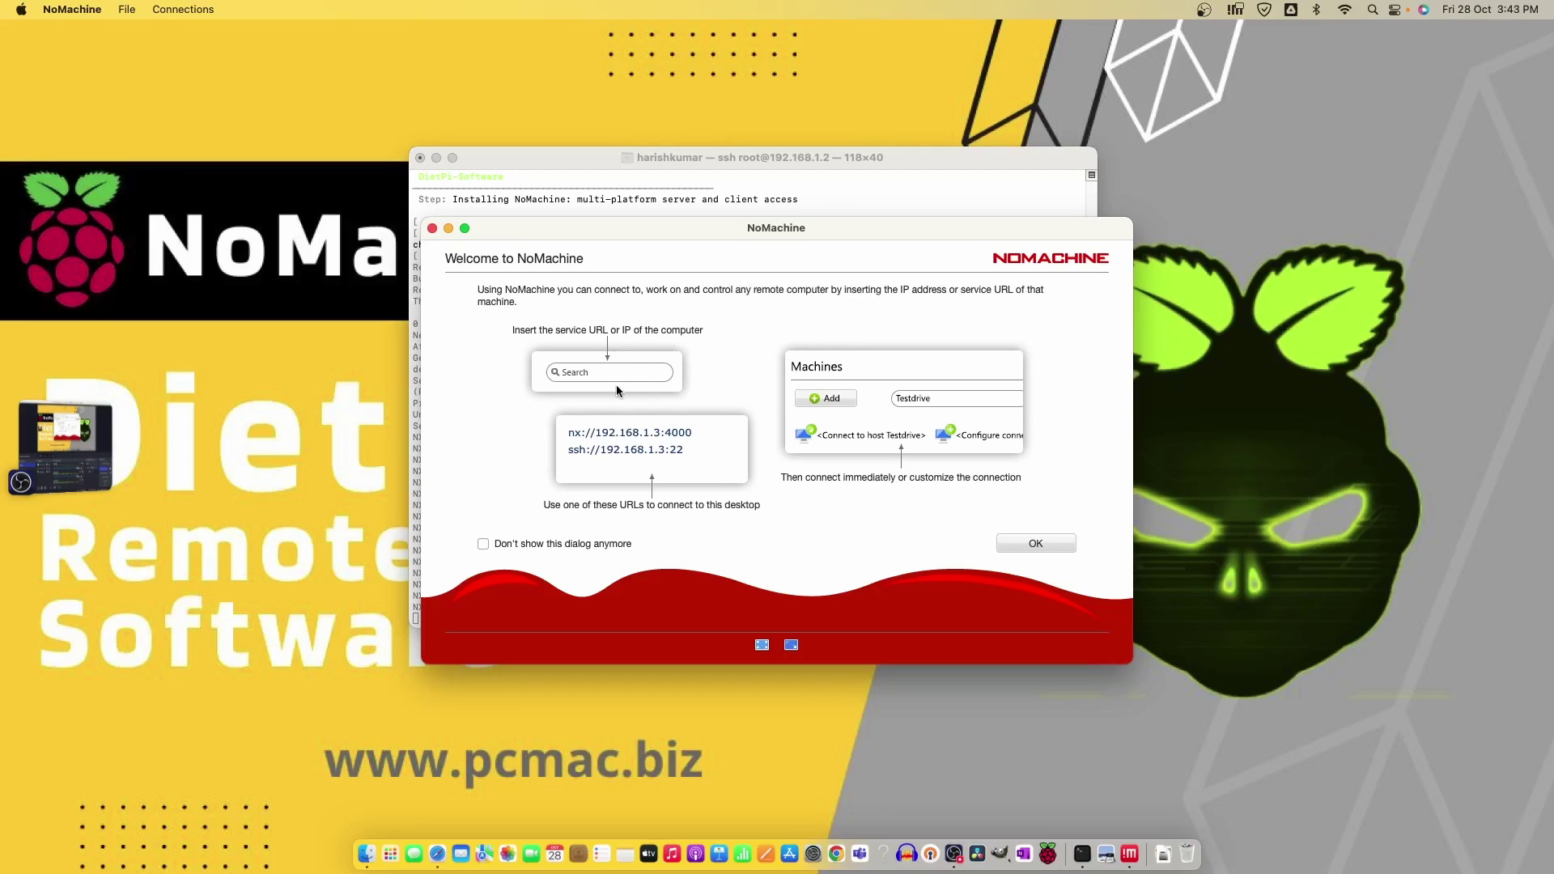
Step: Turn off the welcome page and get past it and the Guest desktop sharing page
click(484, 544)
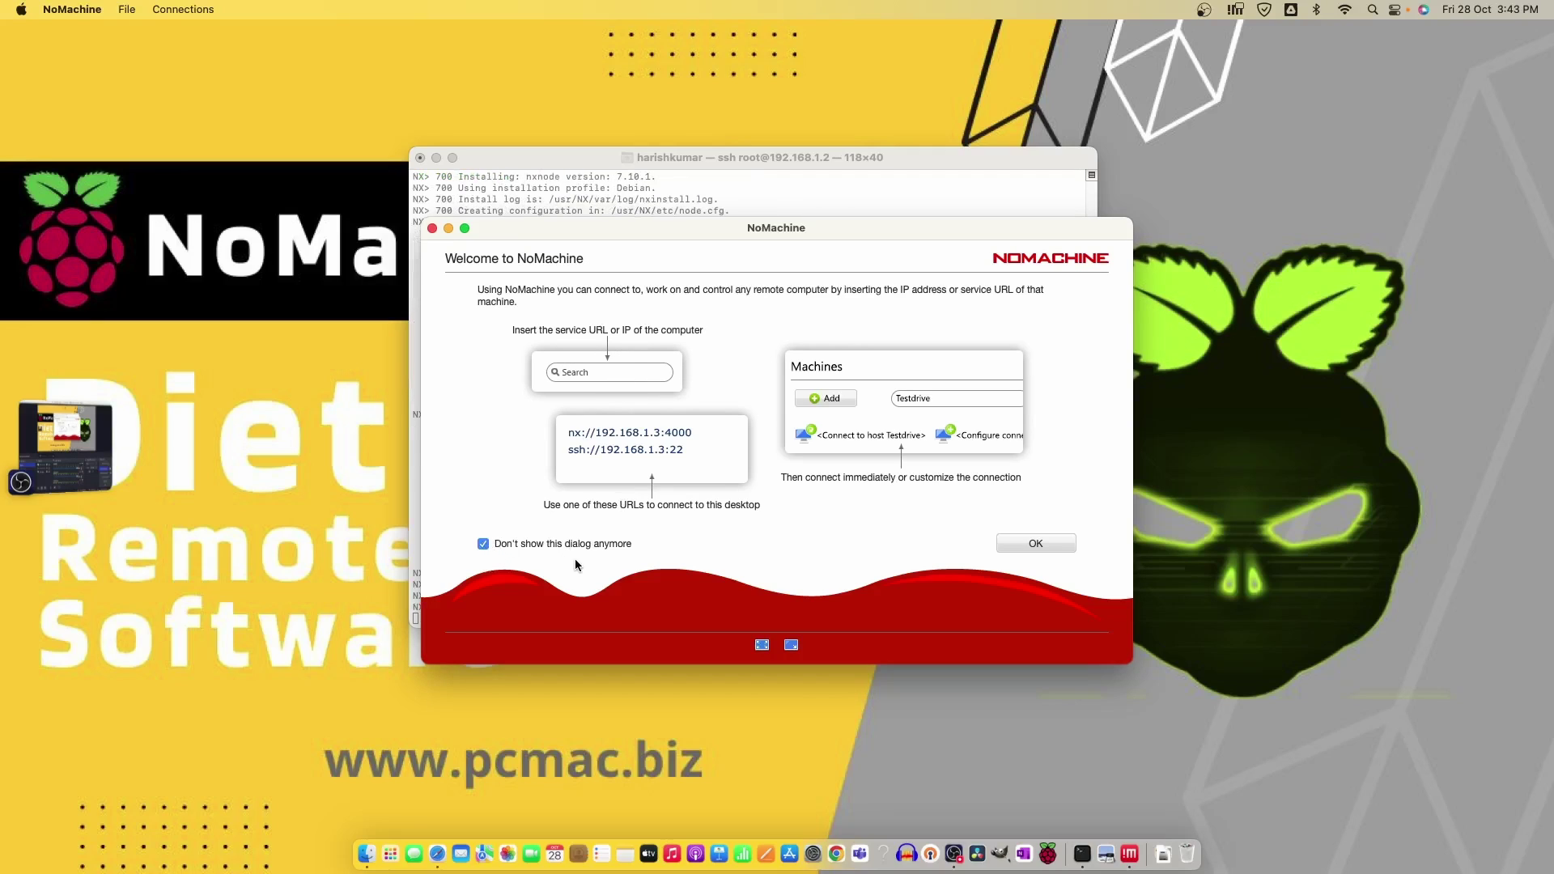
click(1038, 544)
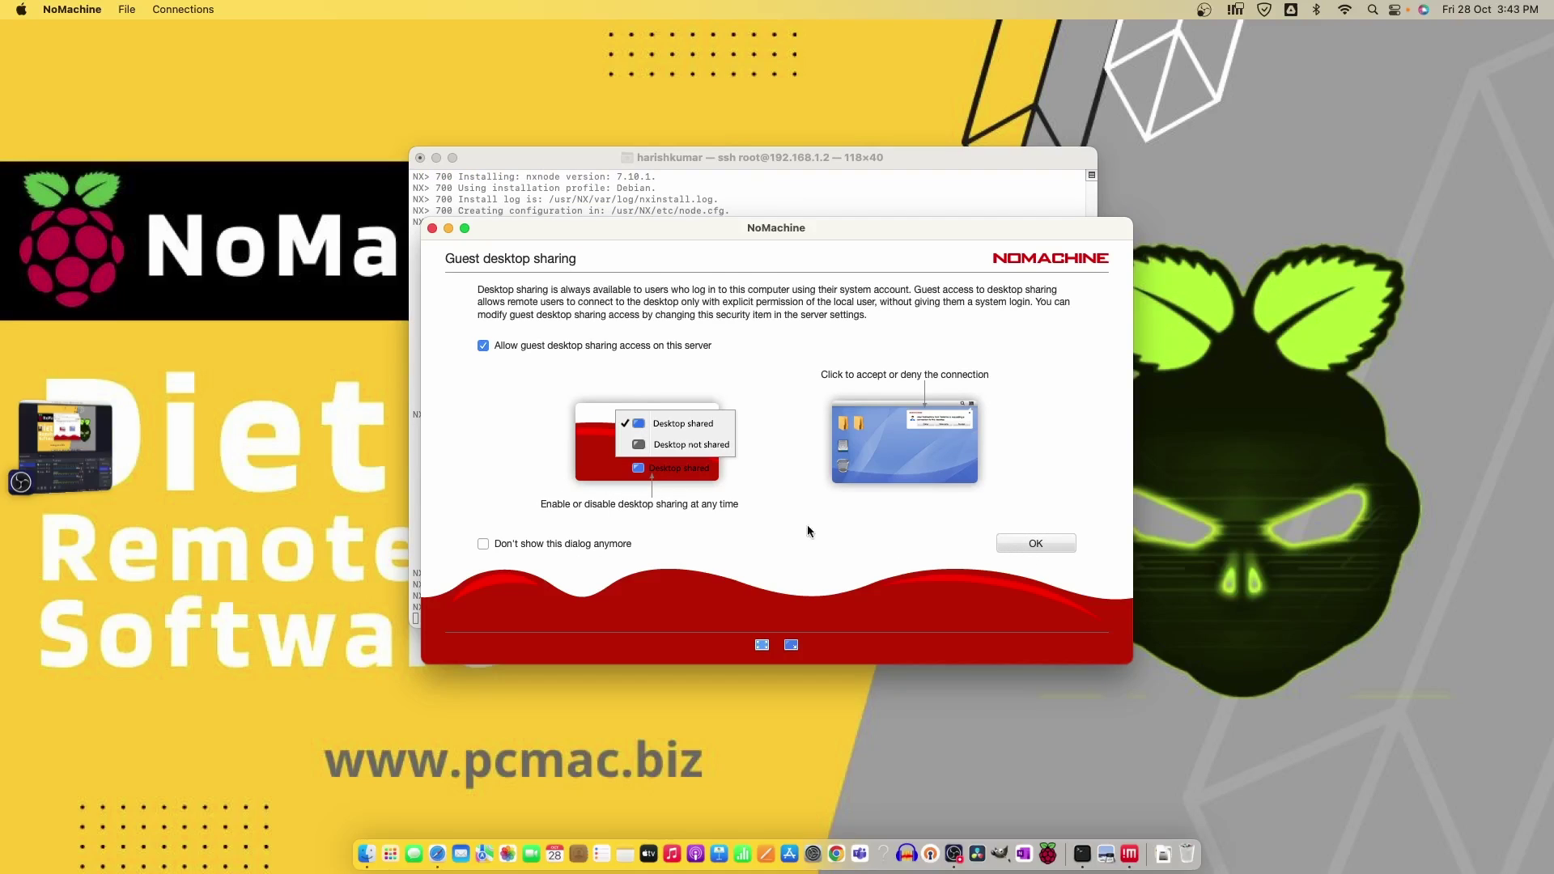
key(Return)
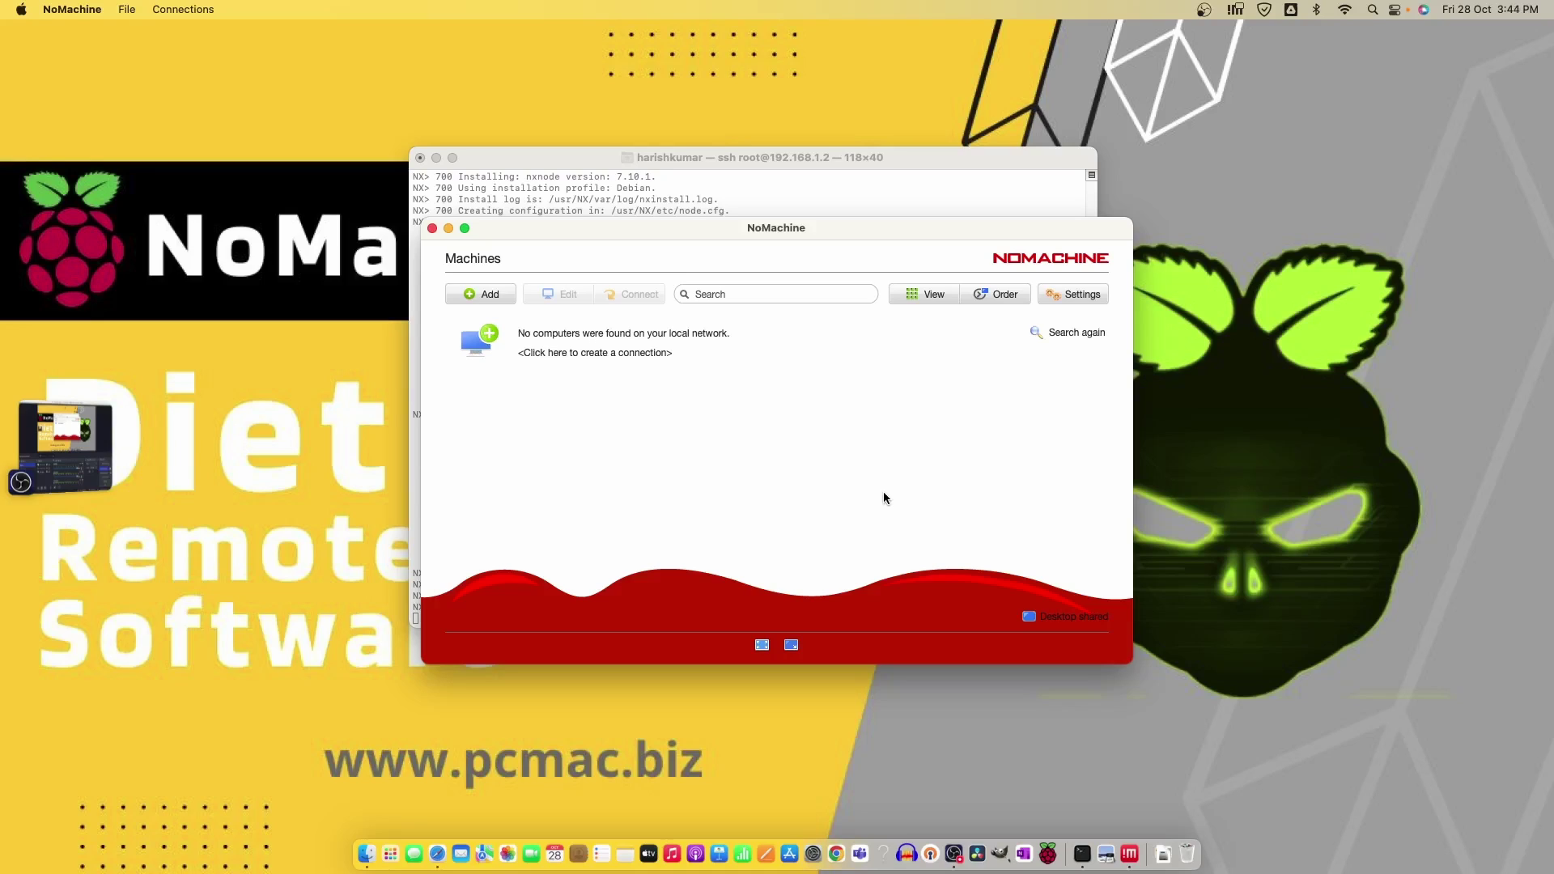
Step: Check the finished NoMachine install output in Terminal, then minimize the Terminal window
click(899, 165)
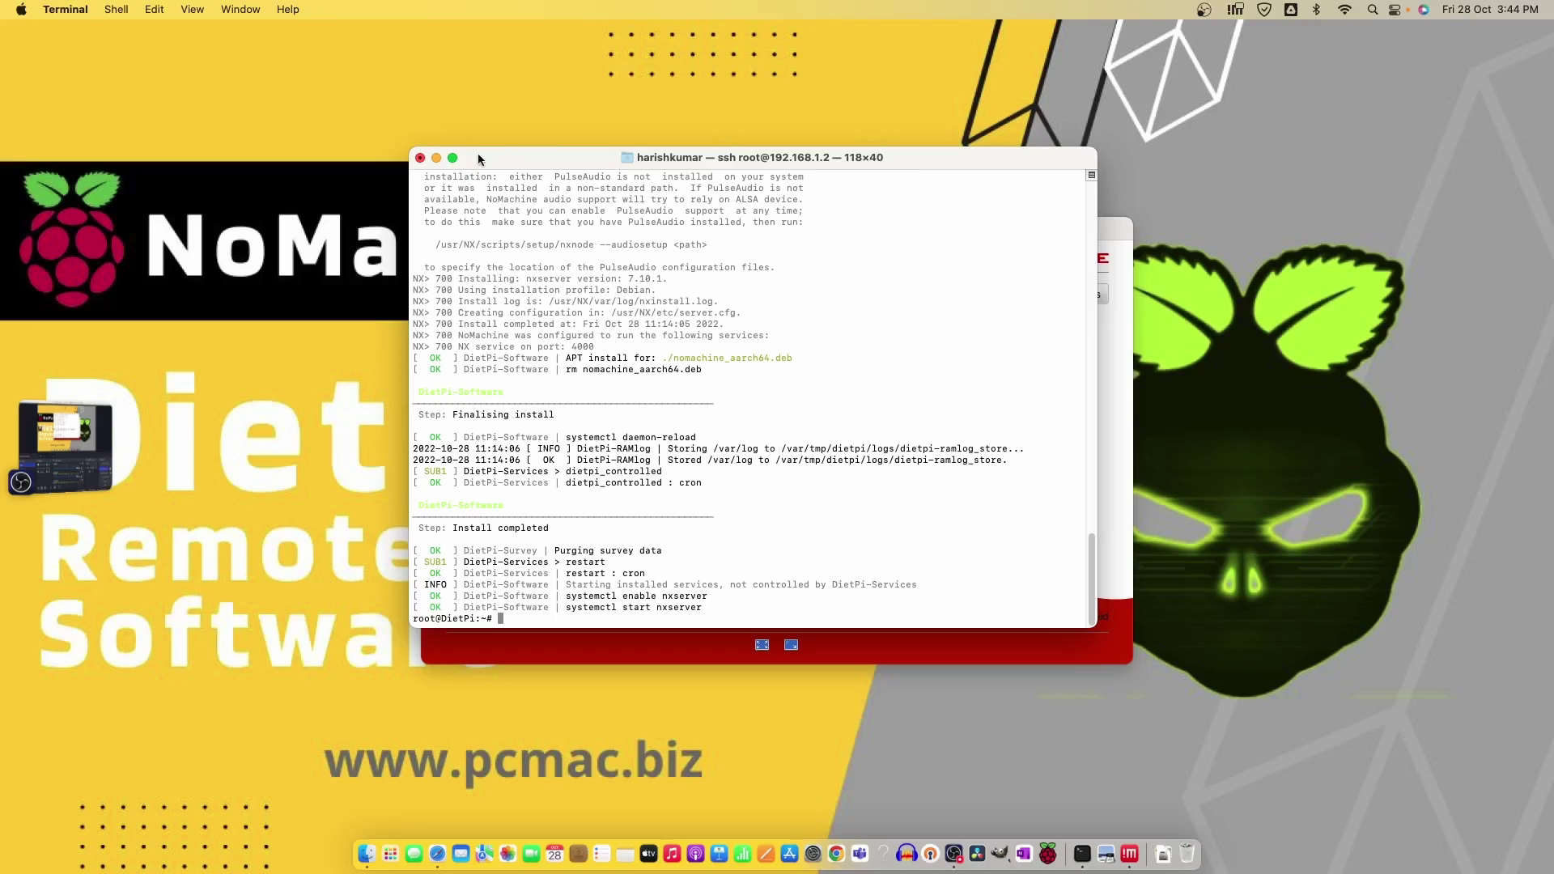
click(436, 158)
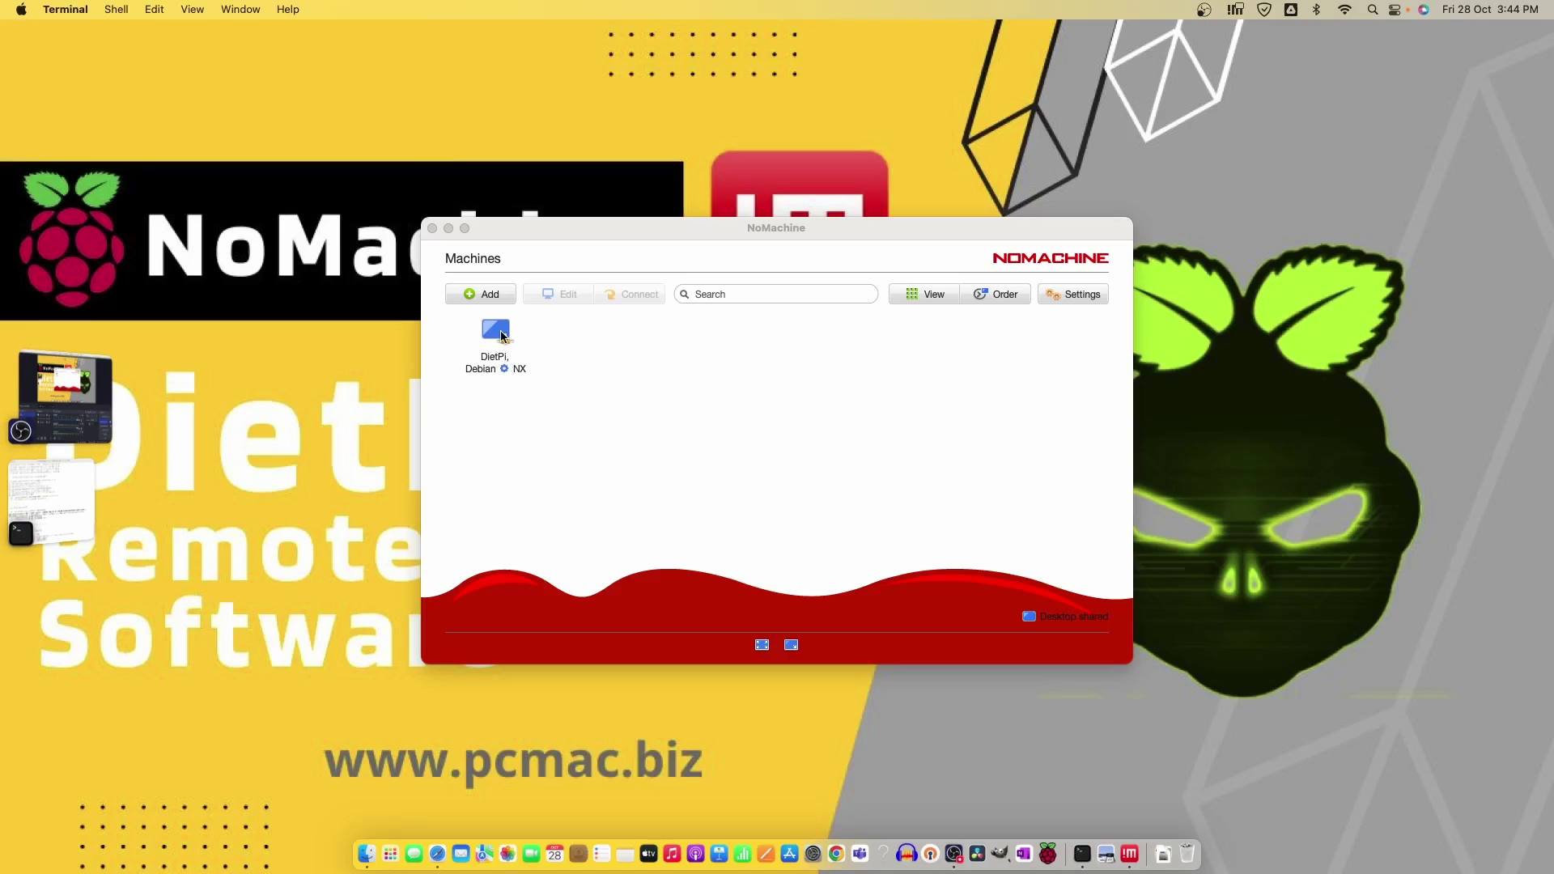
Step: Connect to the DietPi, Debian machine, accept its host fingerprint, and log in as root
double_click(507, 366)
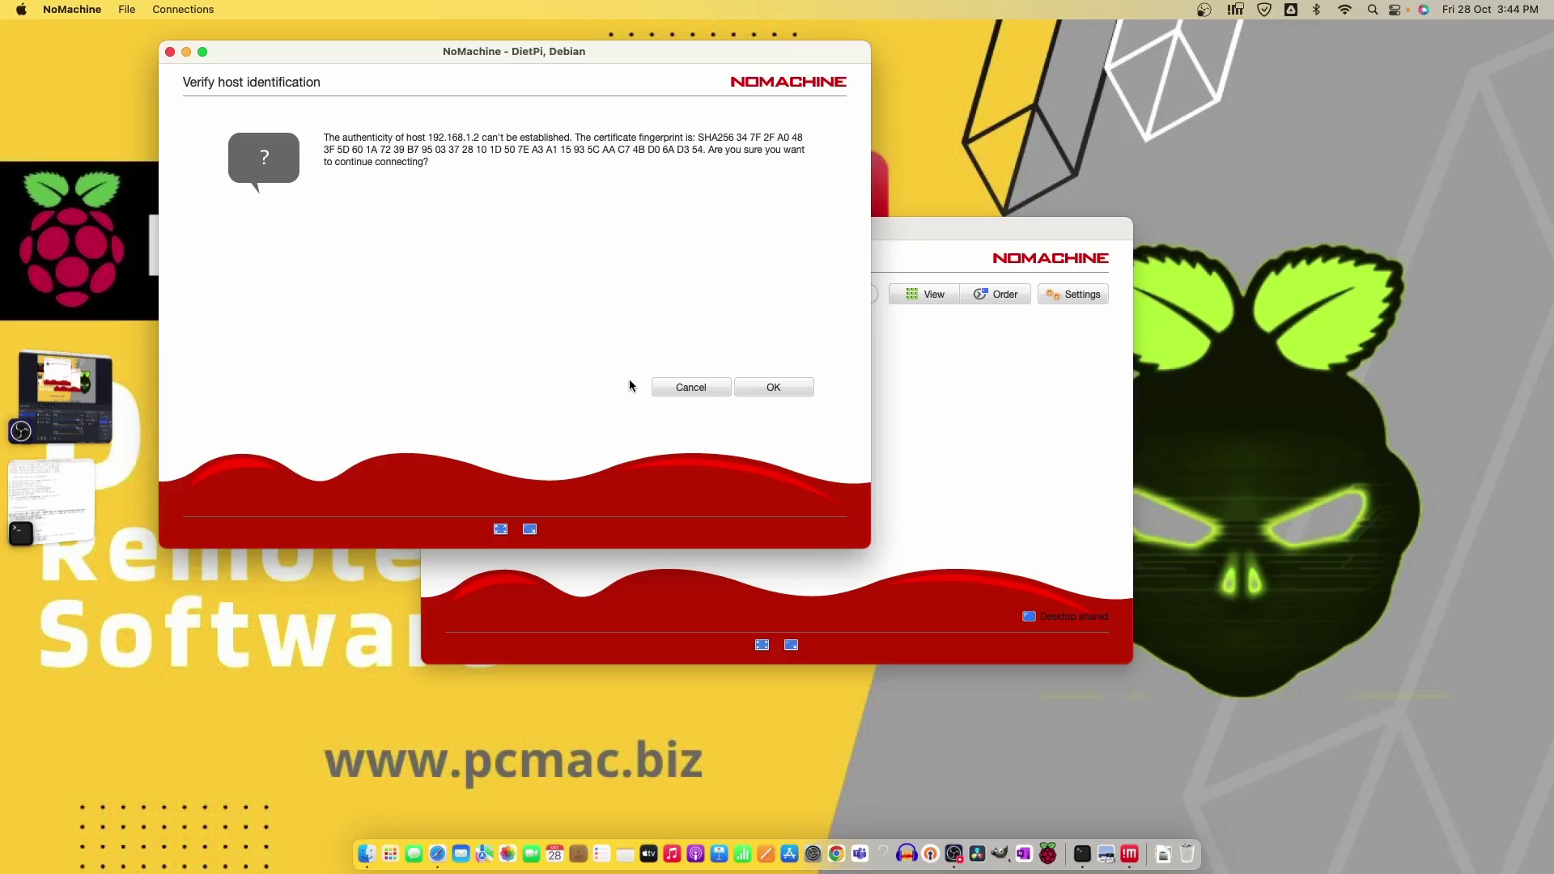
click(800, 387)
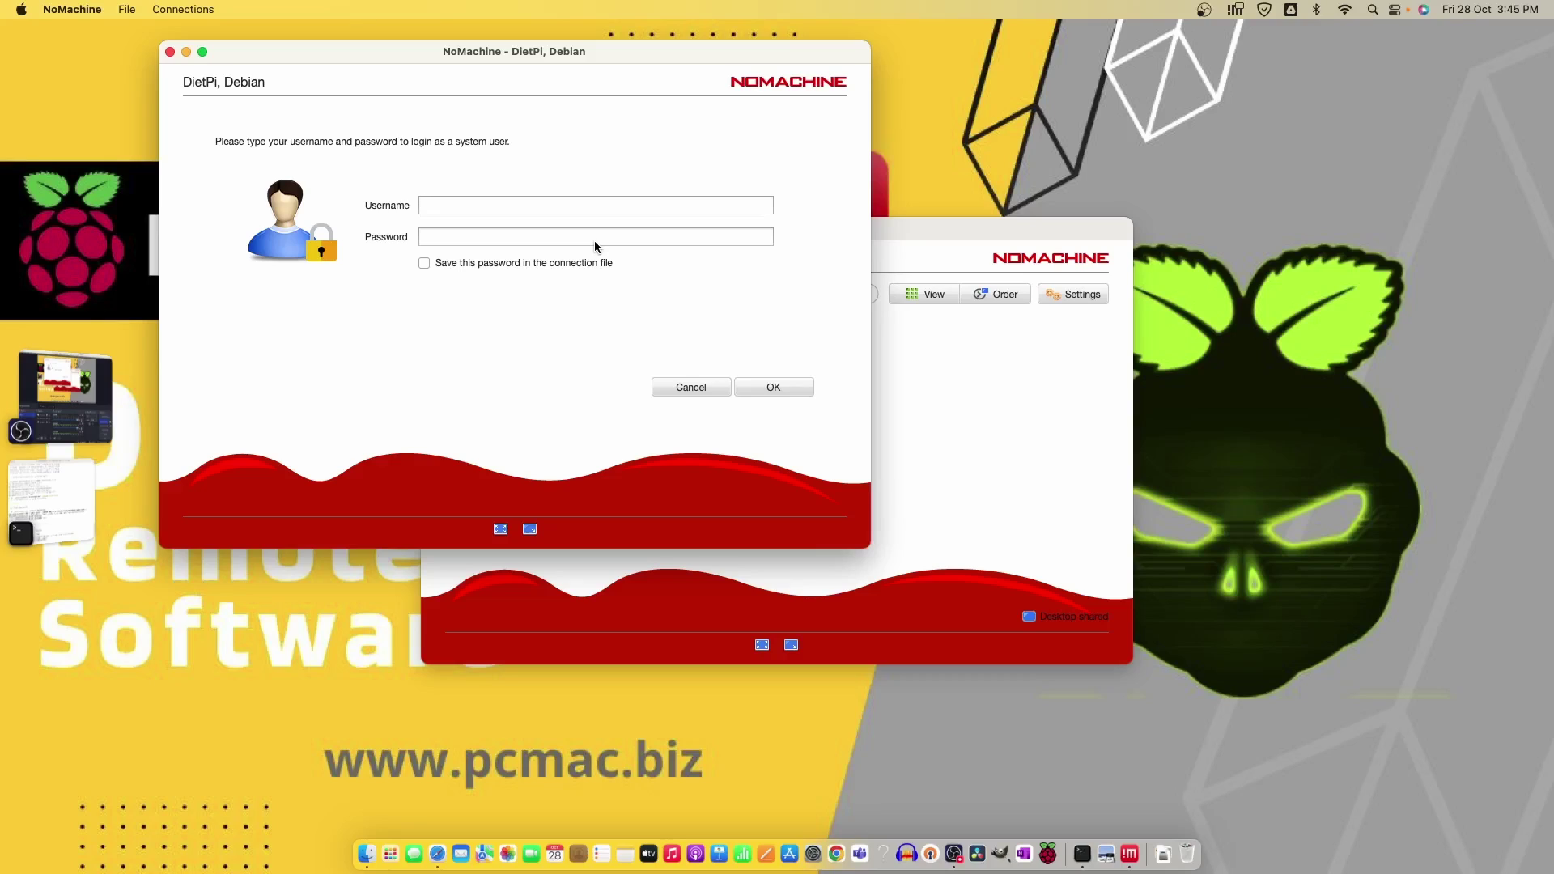
text(root)
key(Tab)
text(**********)
key(Return)
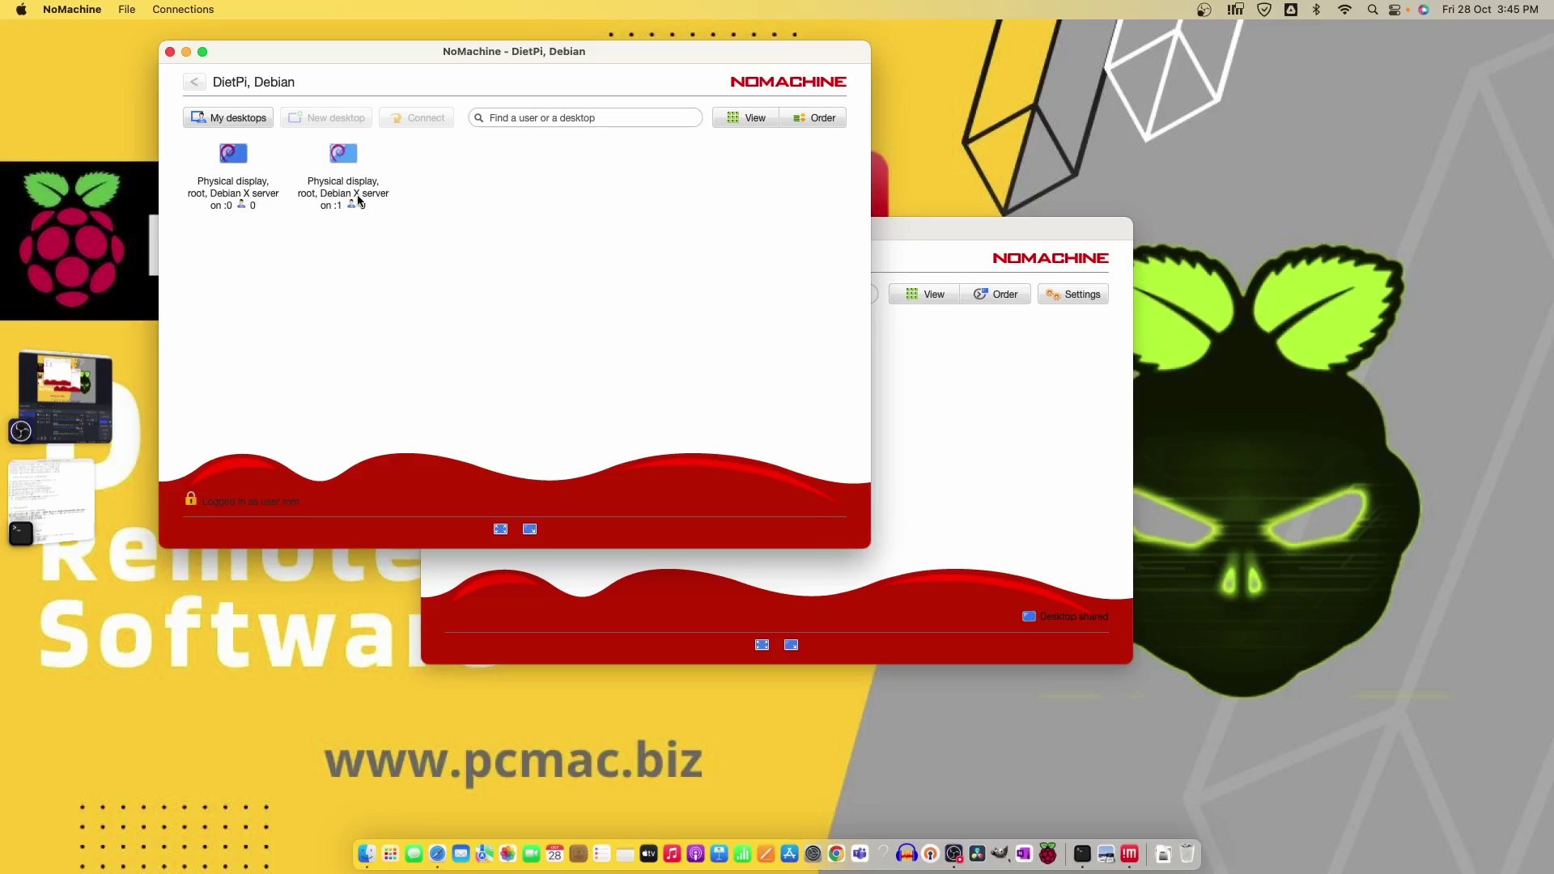
Step: Open the first Physical display, dismiss the two settings pages, and center the remote window
double_click(247, 154)
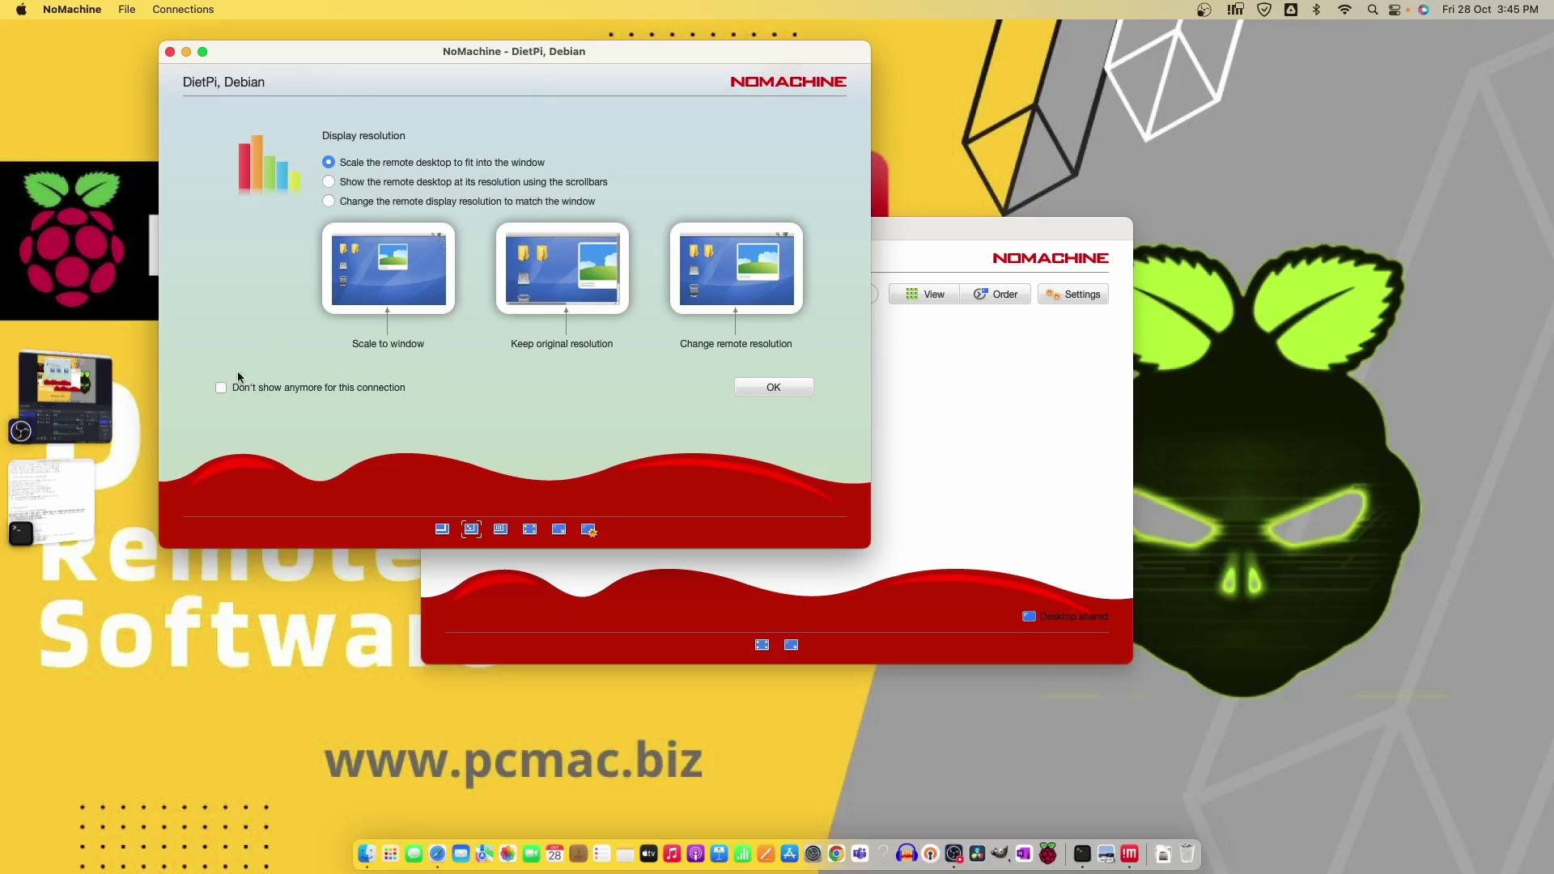
click(771, 393)
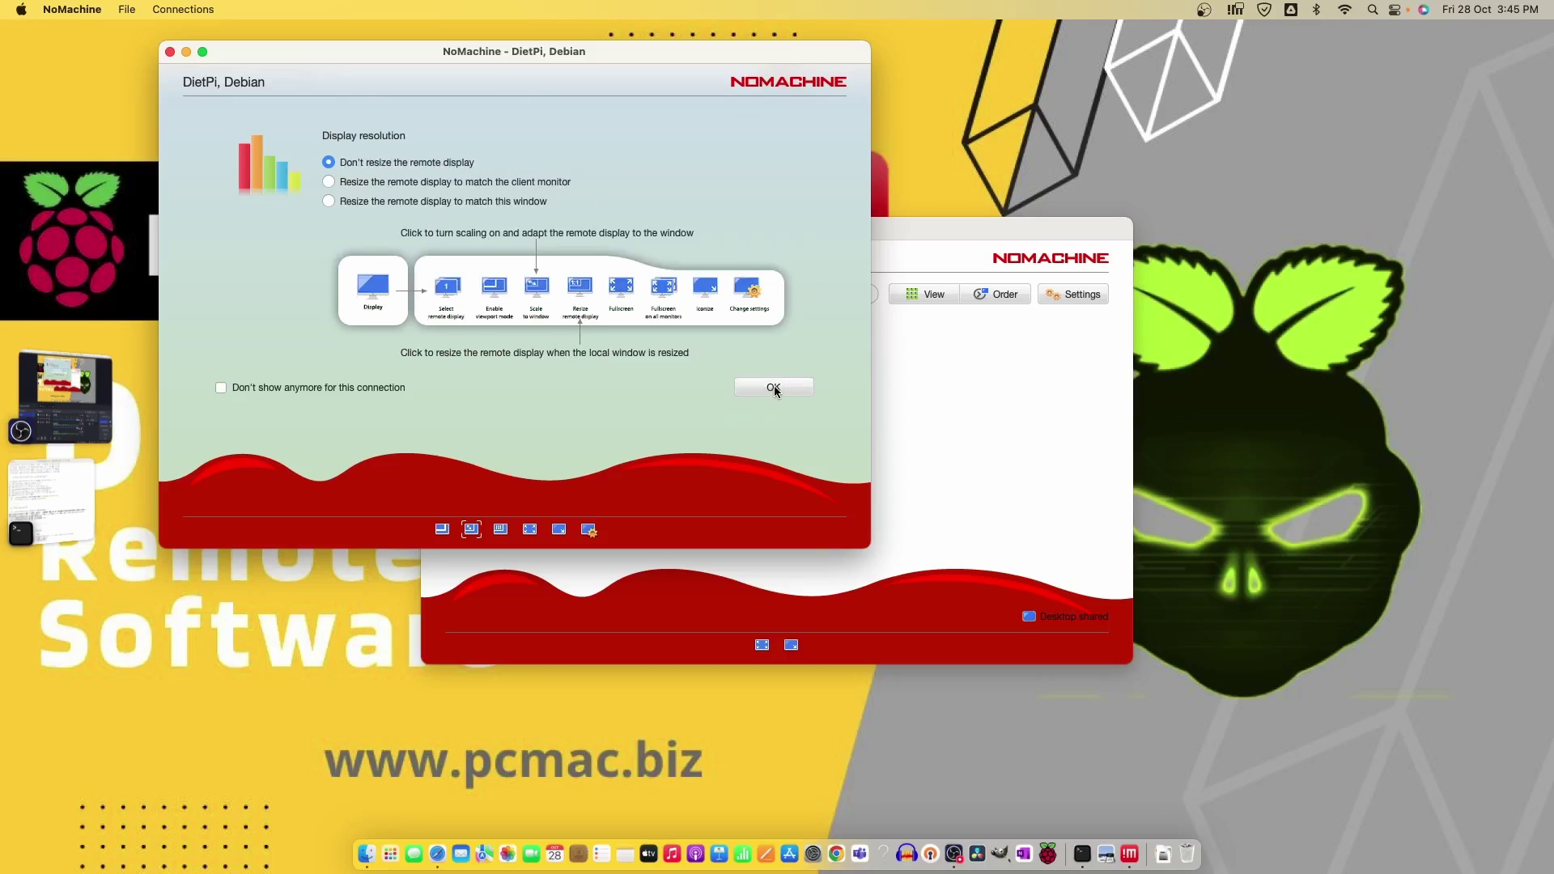
click(775, 389)
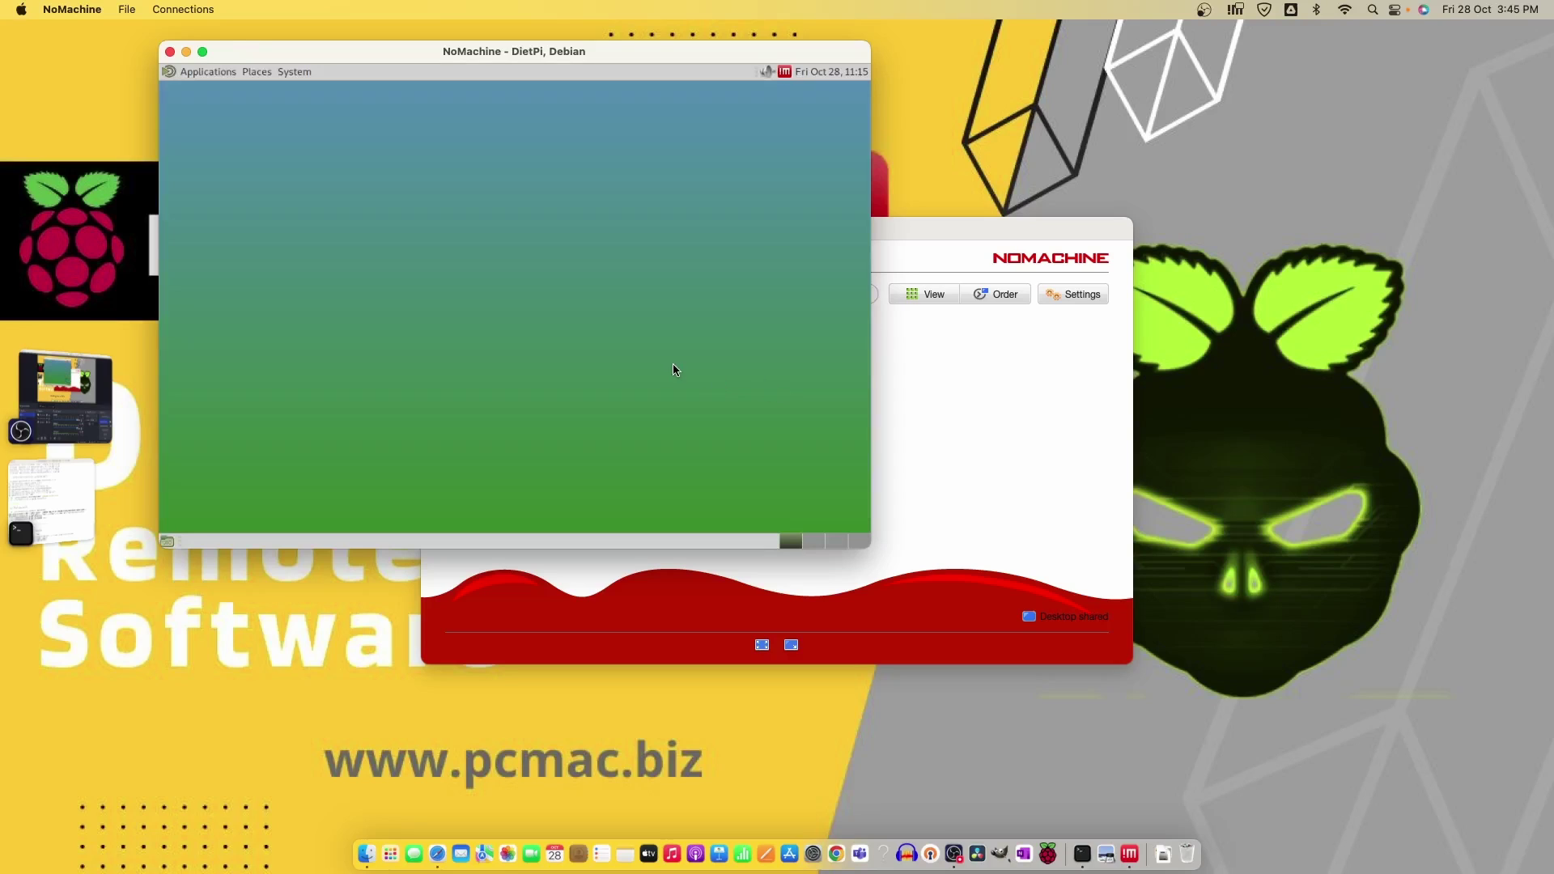
drag(612, 54, 868, 178)
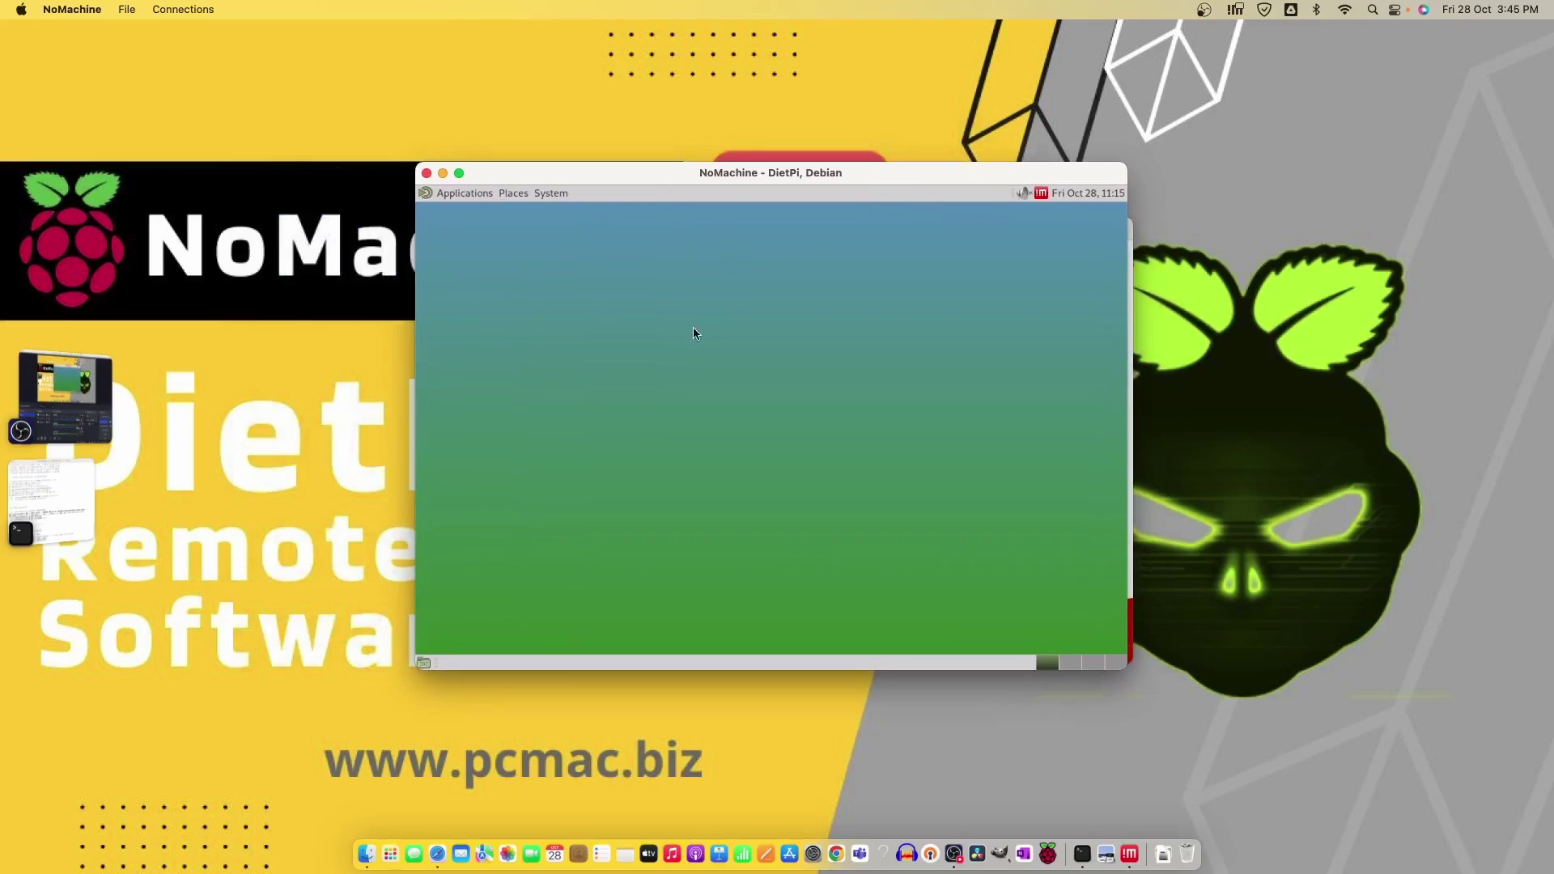
Step: Start Chromium Web Browser from Applications > Internet and zoom the session to fill the screen
click(464, 194)
click(509, 221)
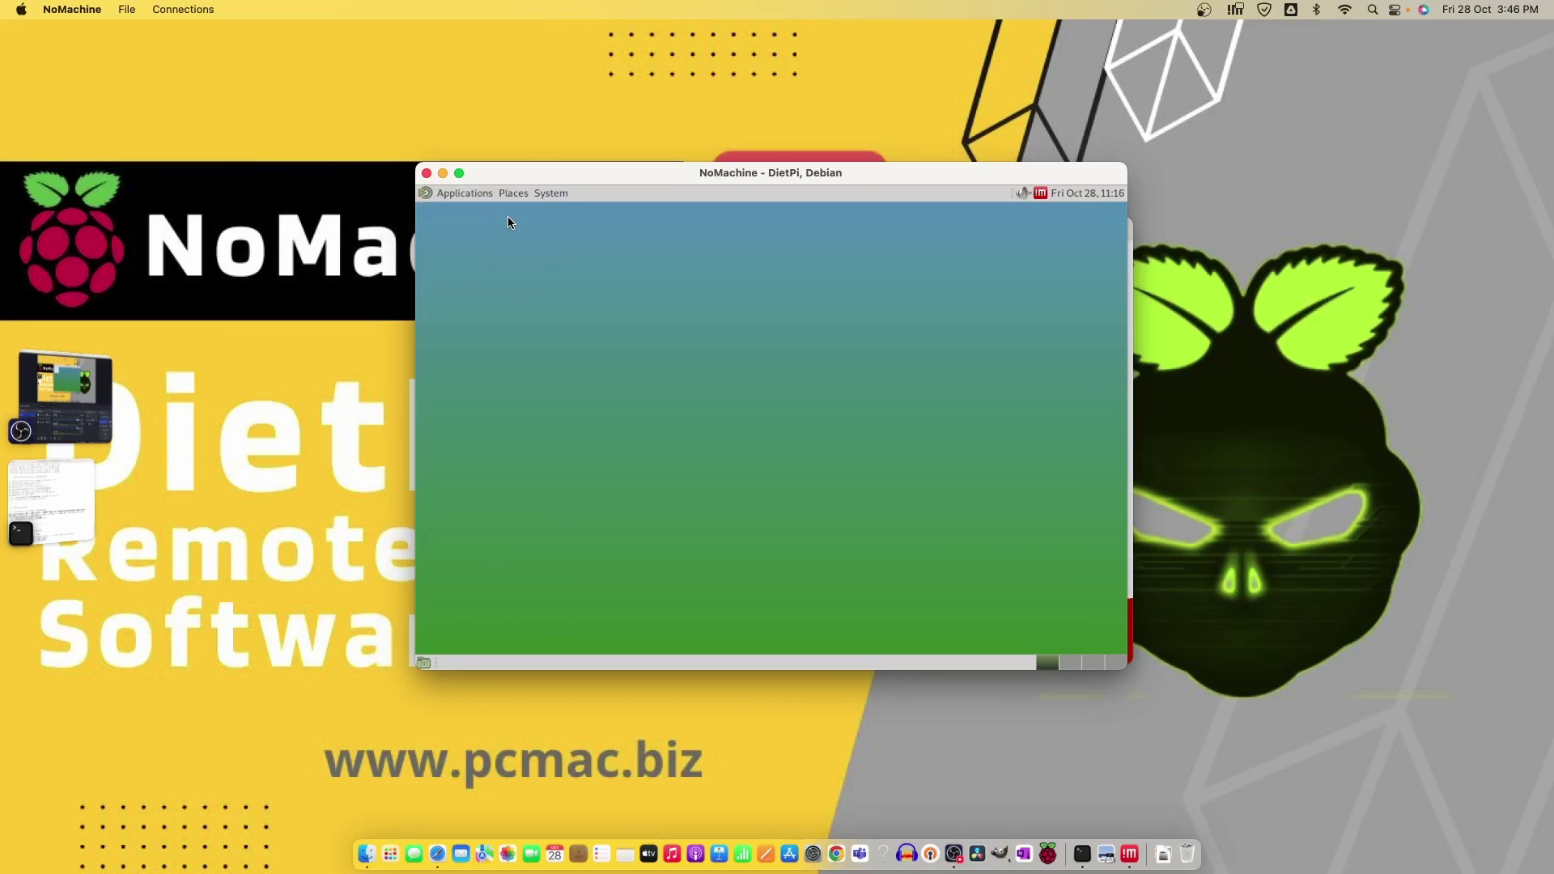
click(464, 194)
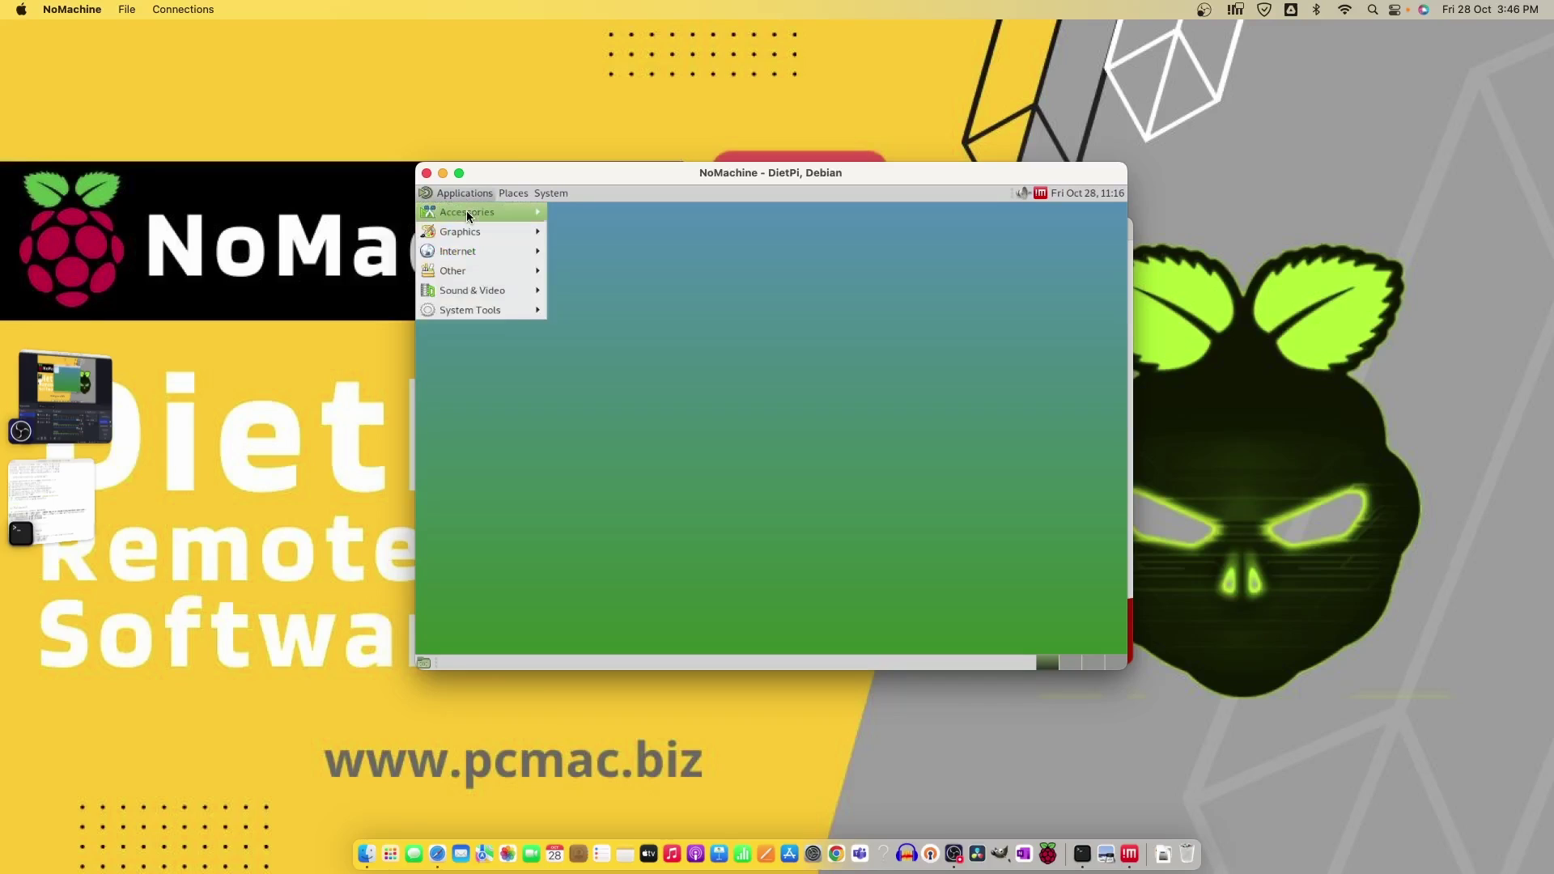
mouse_move(485, 251)
click(655, 254)
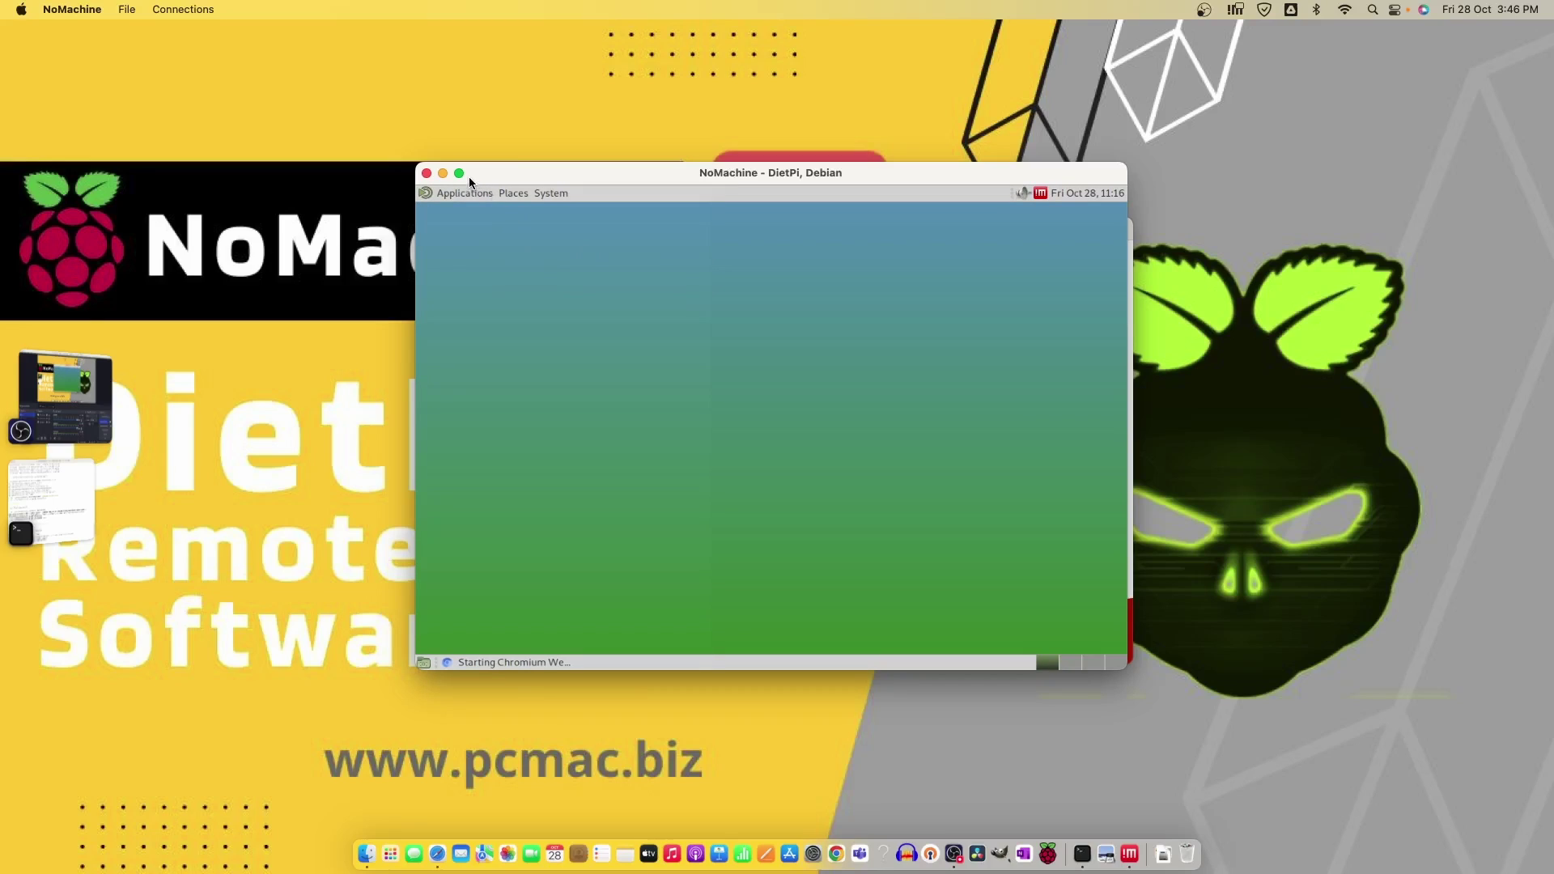
click(459, 174)
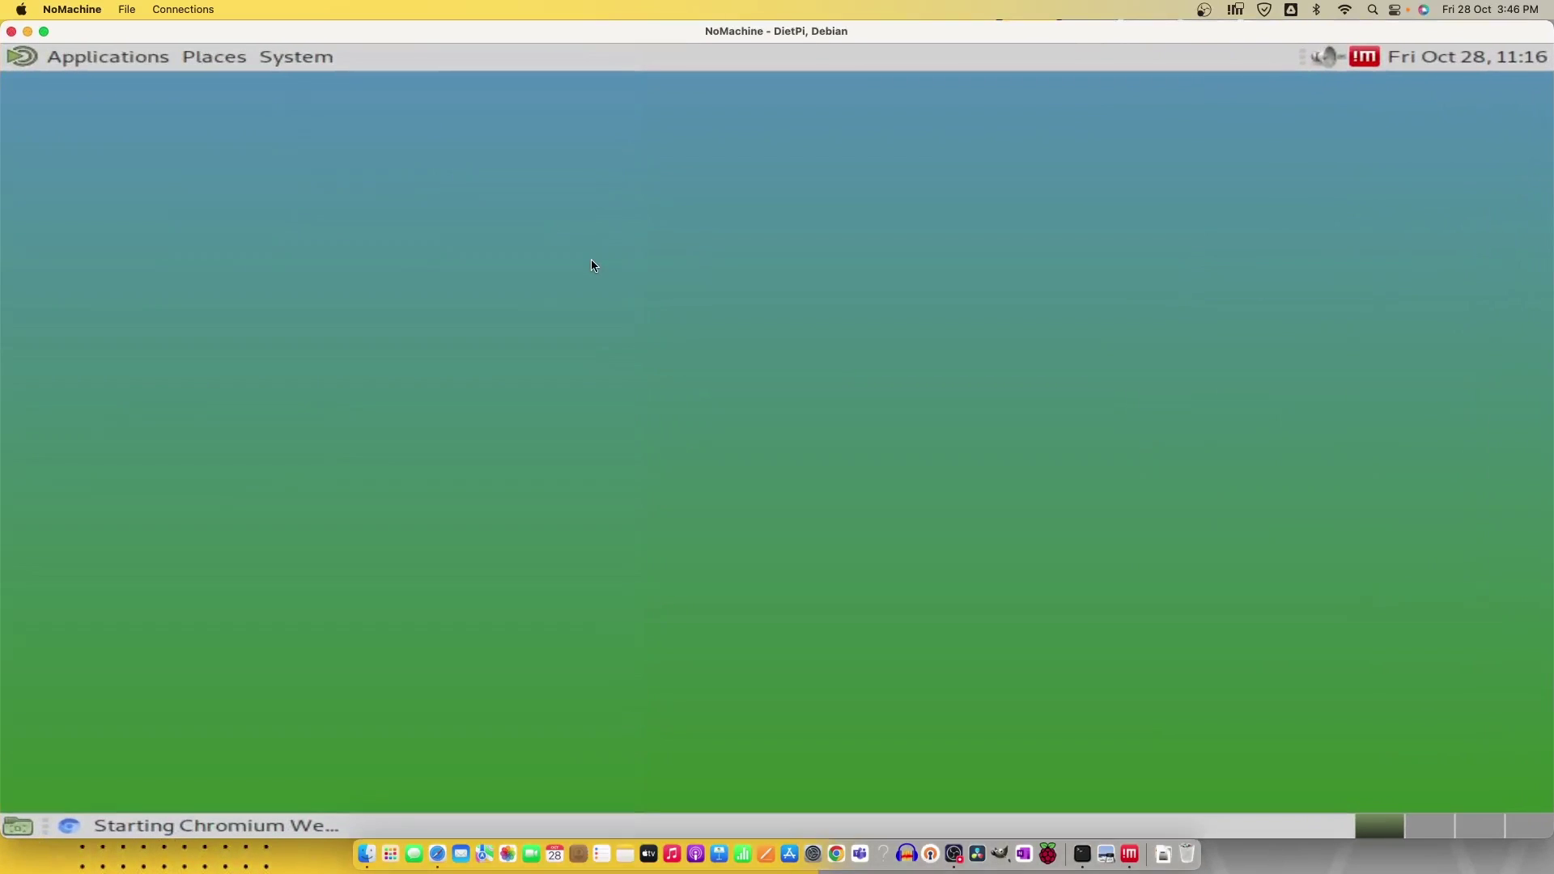
Step: Load pcmac.biz, dismiss Restore pages, and page down to the Safari and Outlook posts
key(Return)
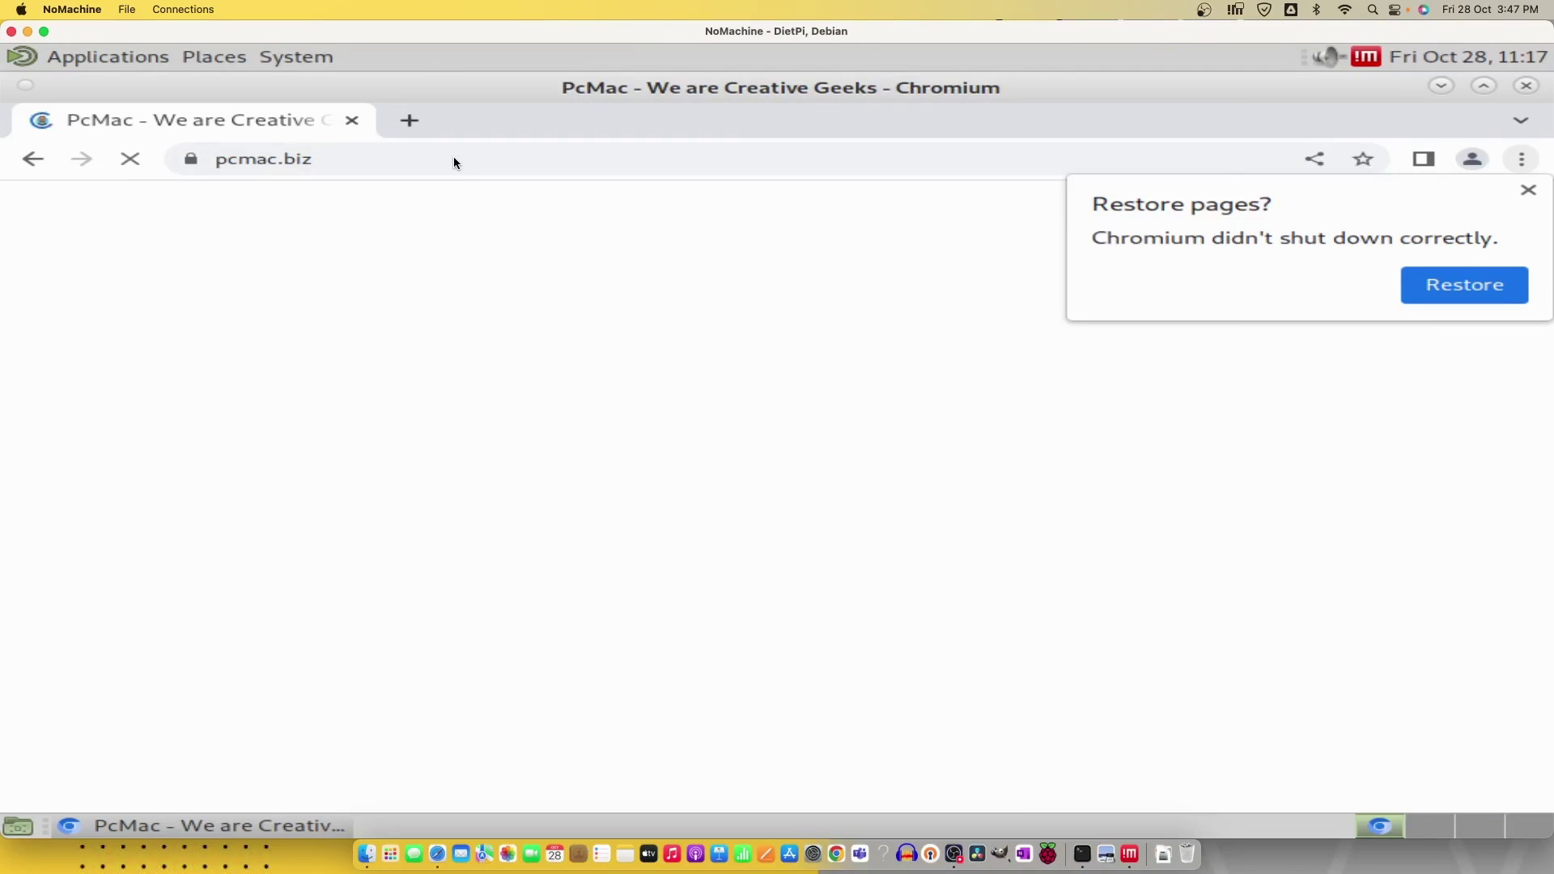
click(1528, 192)
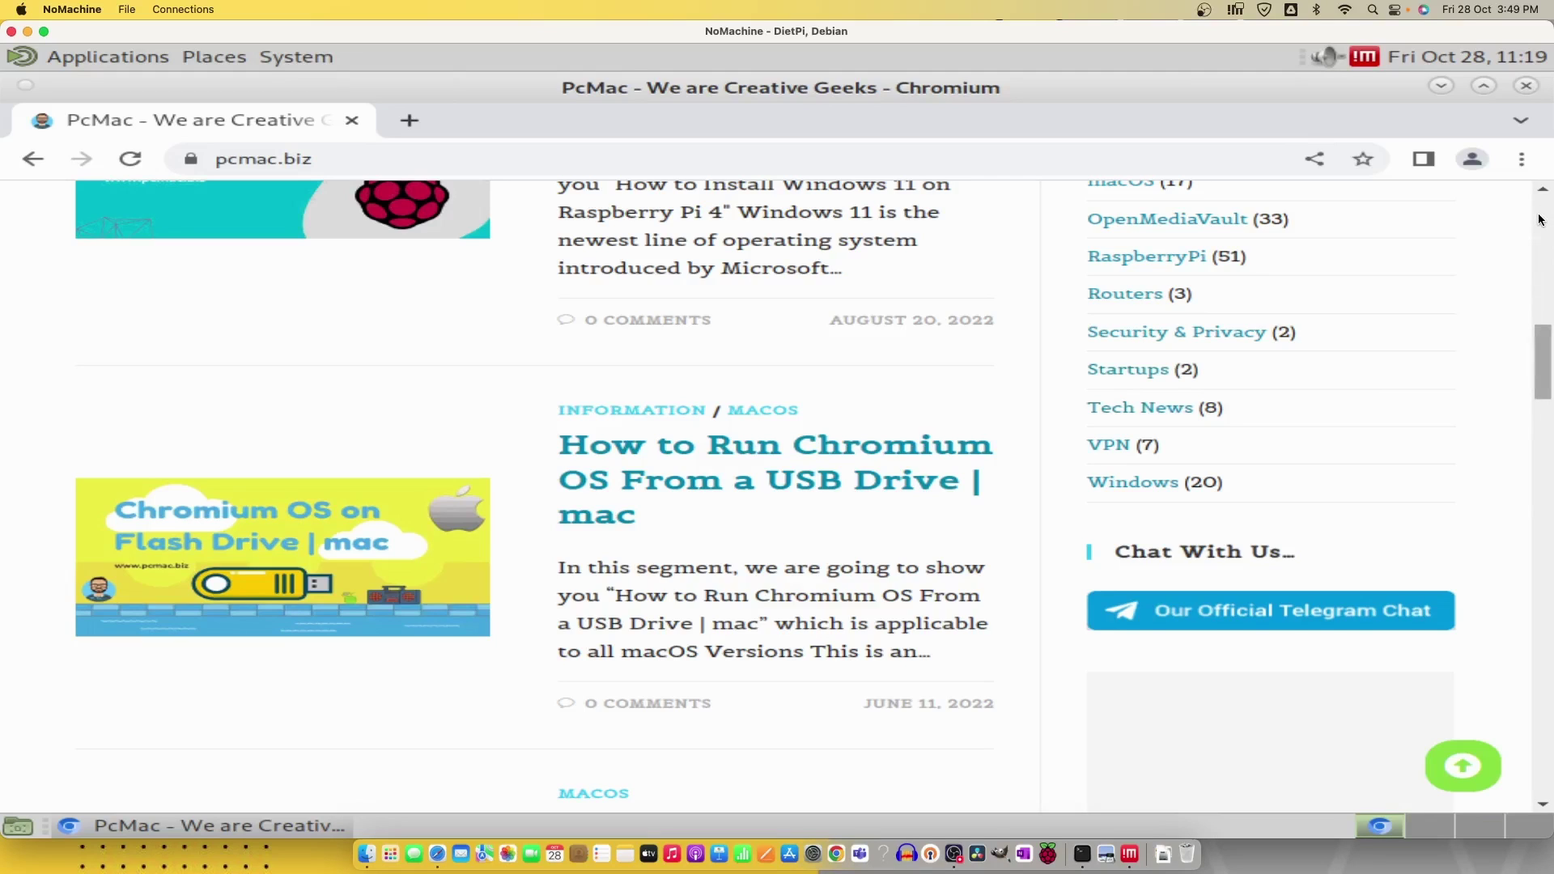
scroll(1539, 220, up, 10)
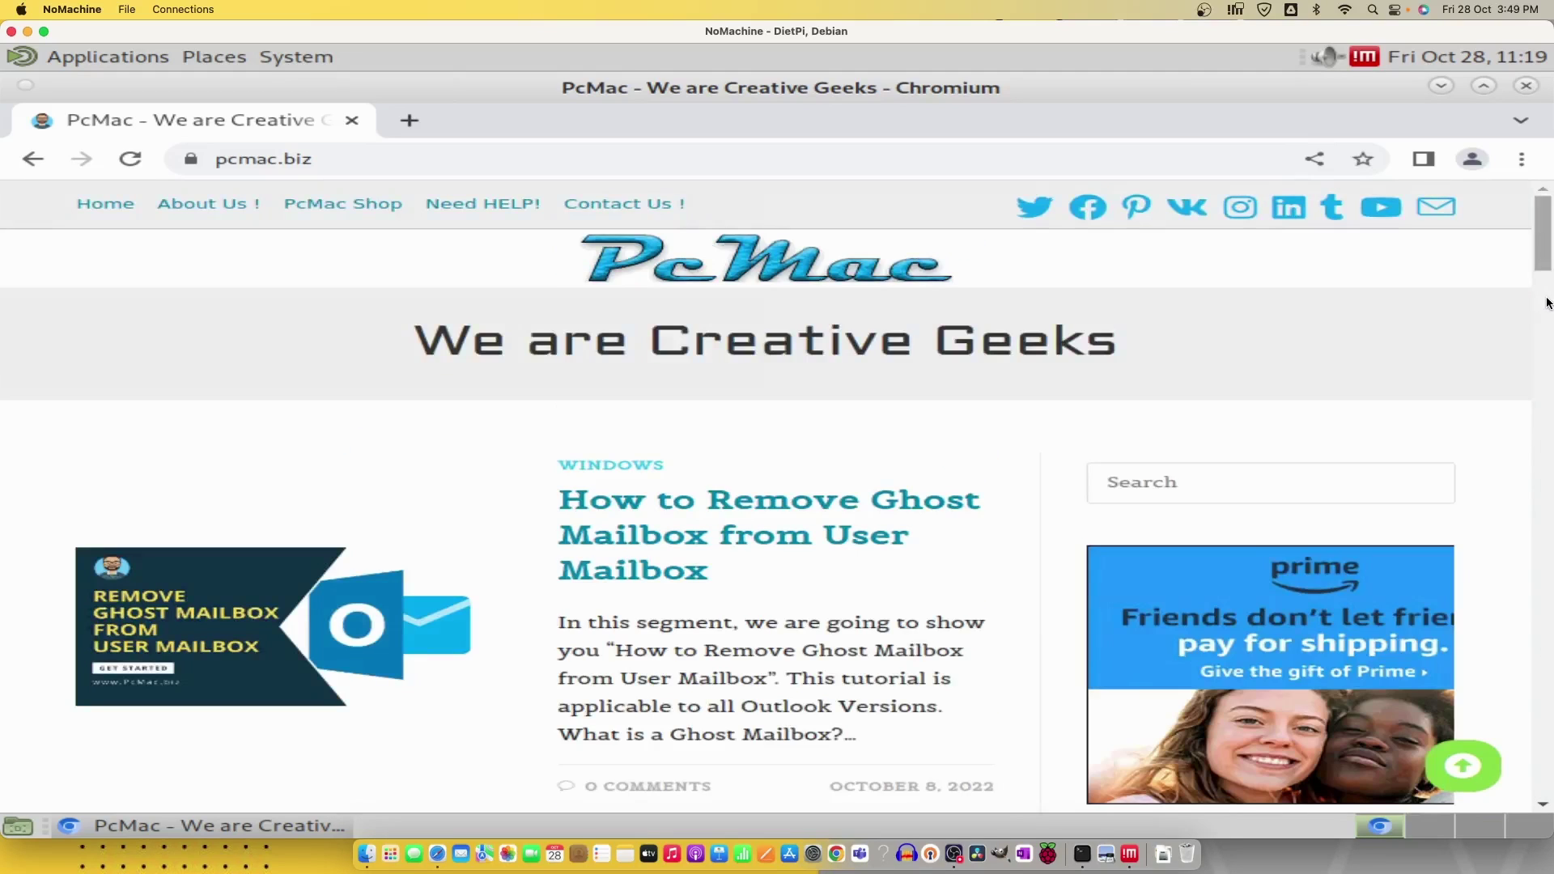
scroll(1547, 322, down, 1)
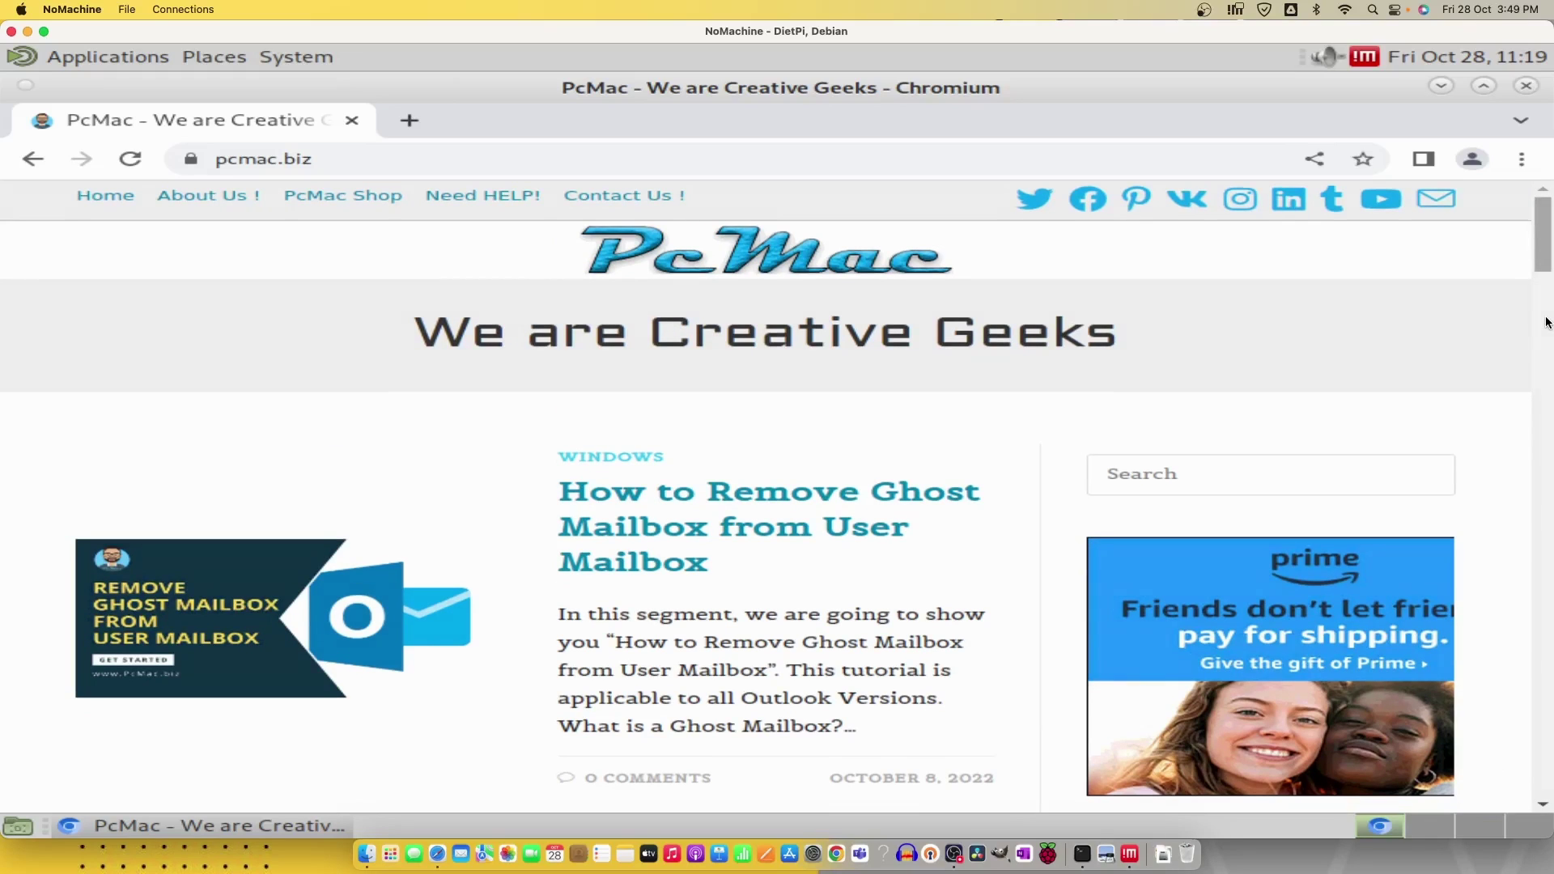
click(1547, 323)
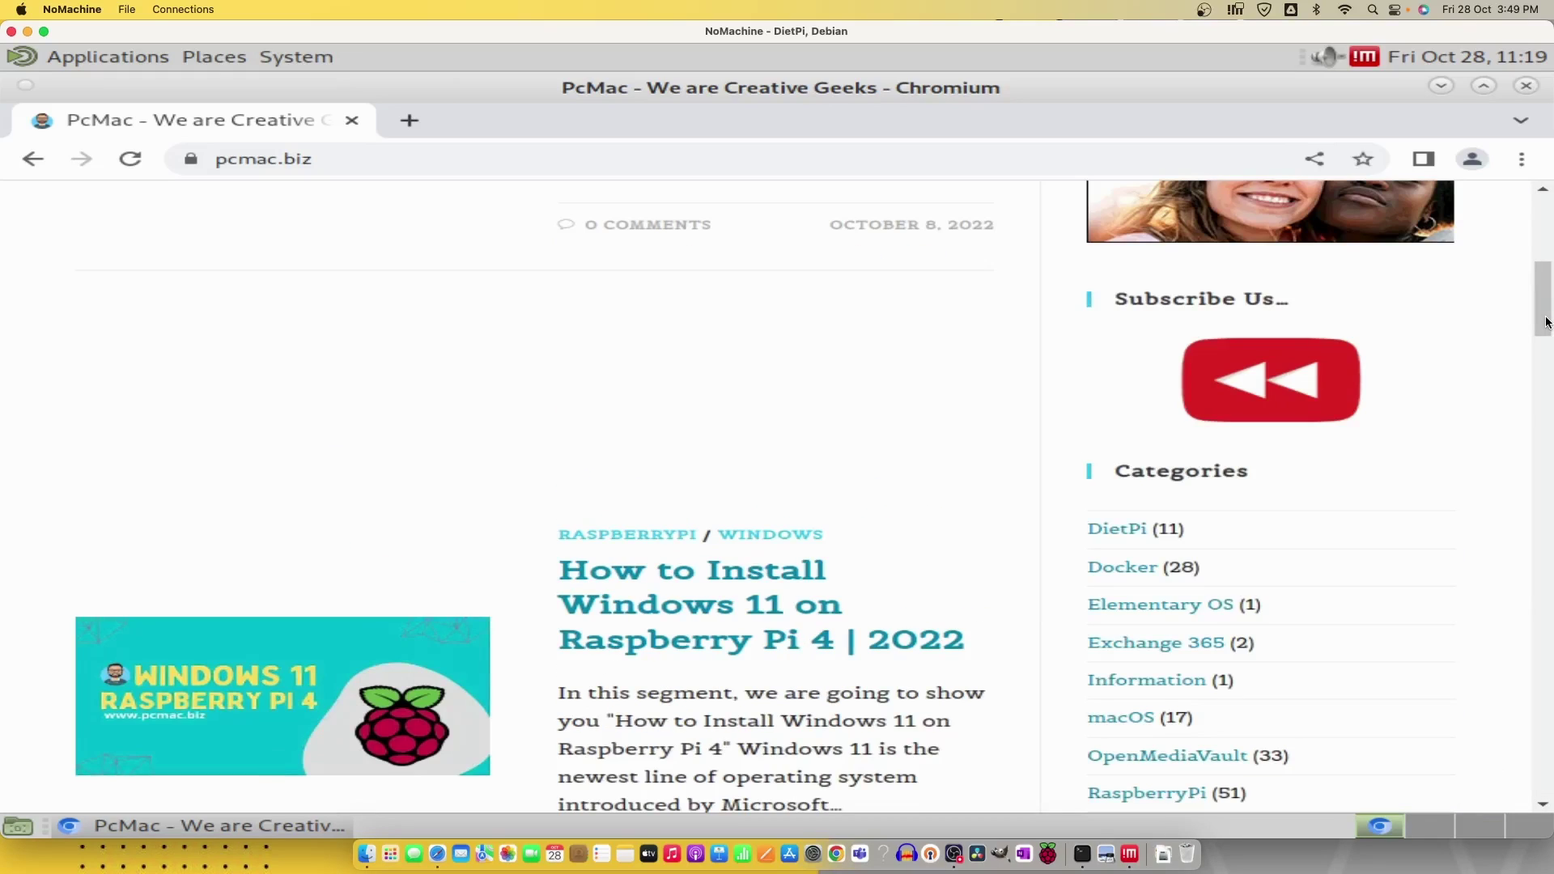
click(1545, 402)
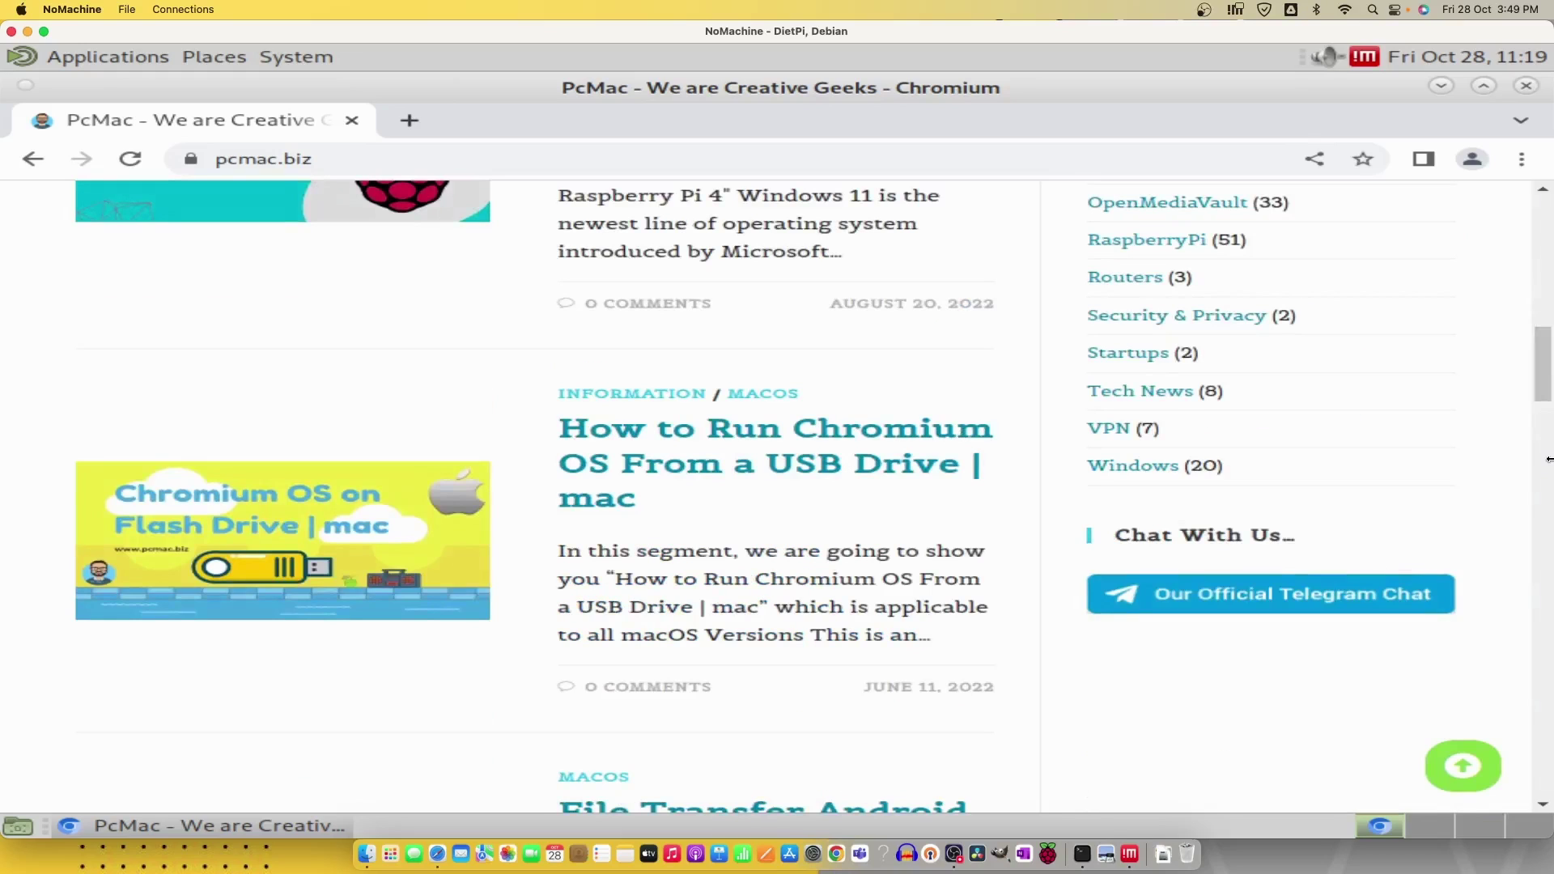
click(1548, 503)
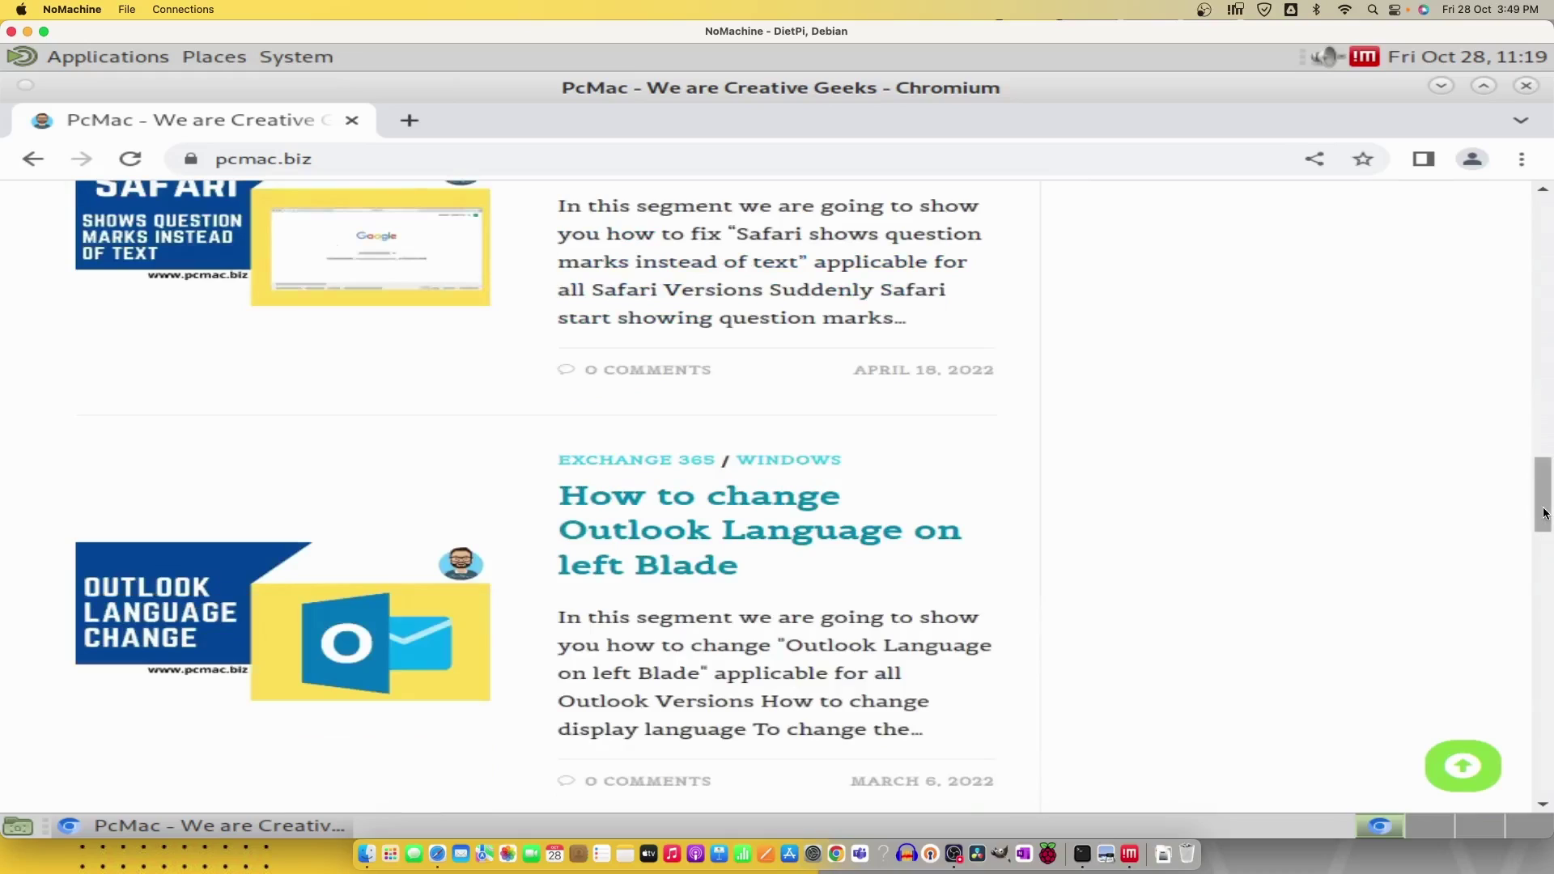